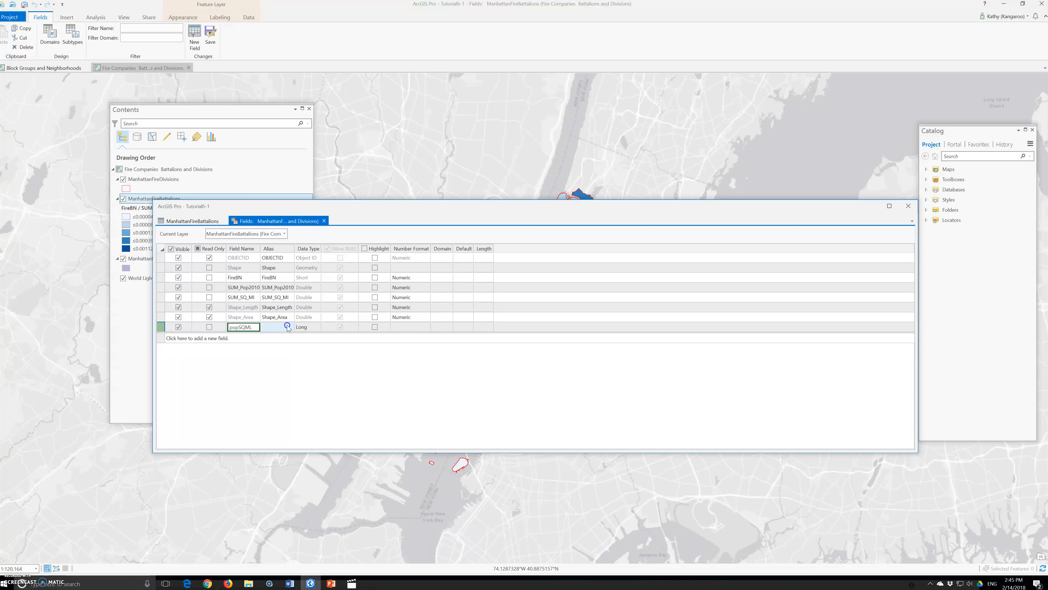
Give the new popSQML field the alias popSQML and the Float data type, and save the field changes.
{"action": "left_click", "coordinate": [284, 327]}
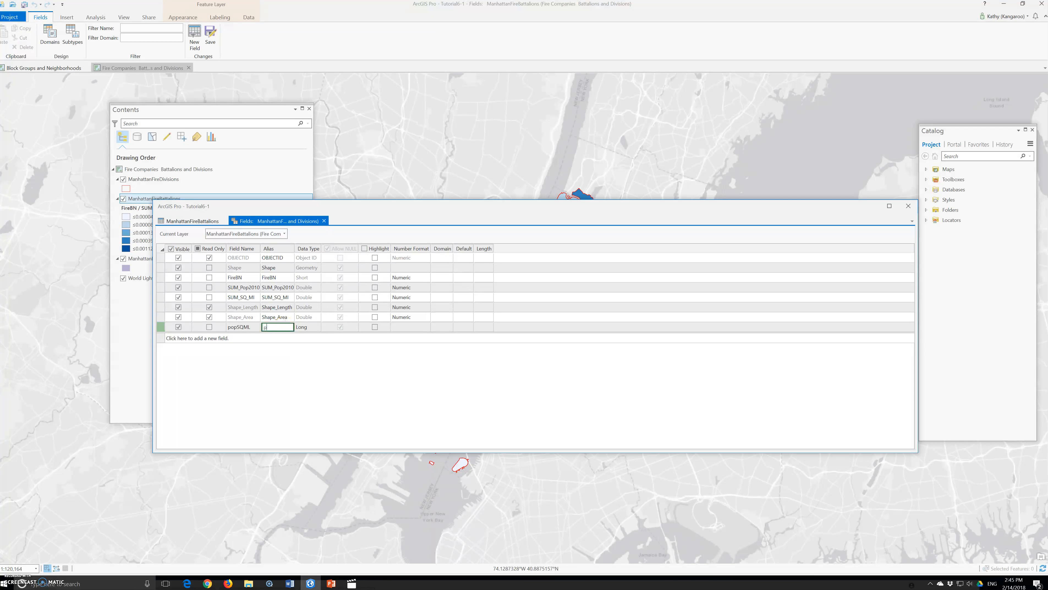
{"action": "type", "text": "popSQML"}
{"action": "key", "text": "Tab"}
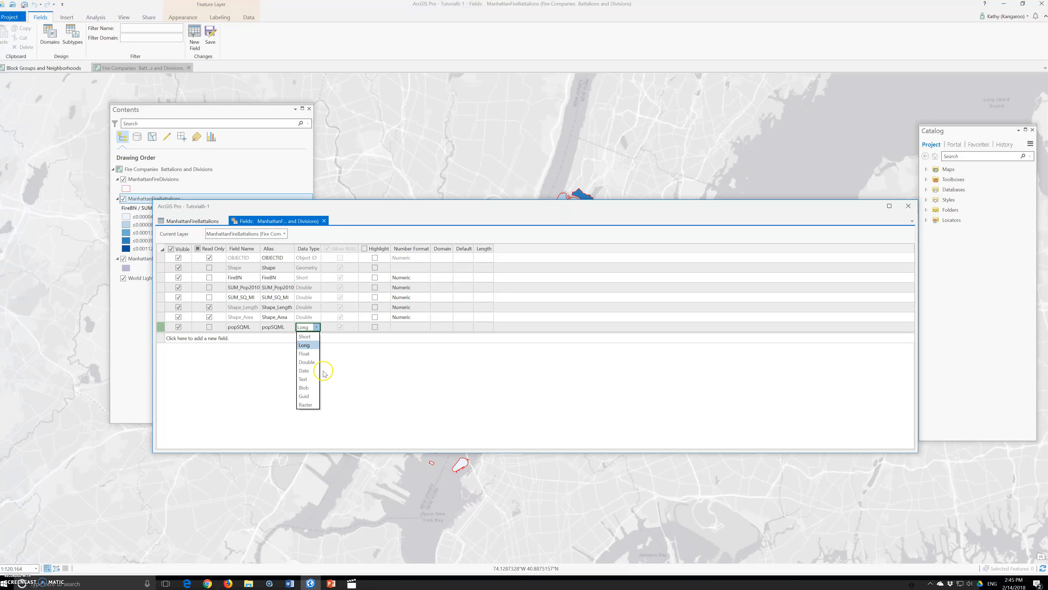
{"action": "left_click", "coordinate": [305, 353]}
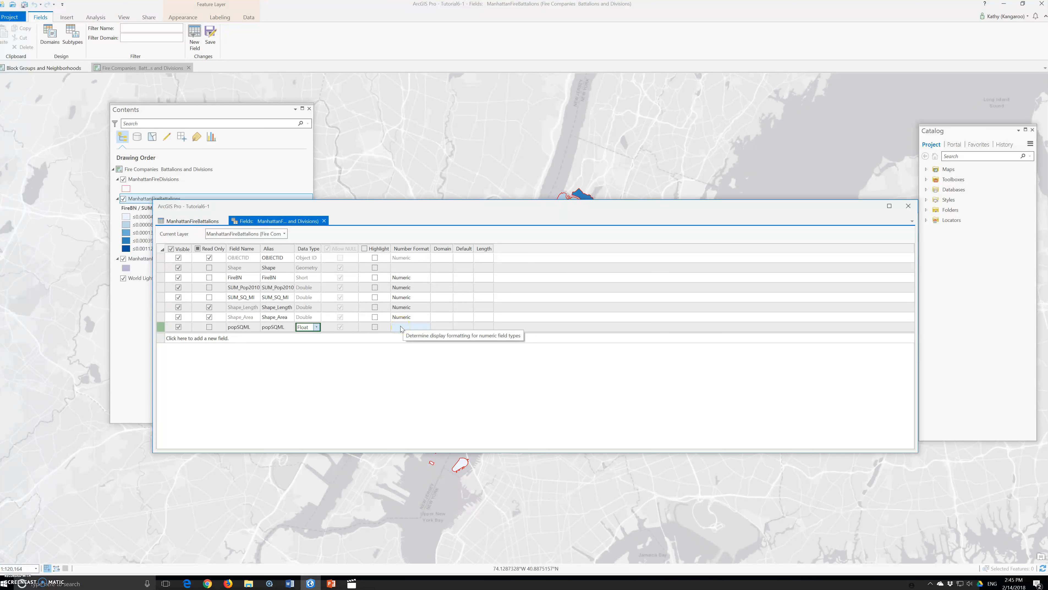
{"action": "left_click", "coordinate": [398, 375]}
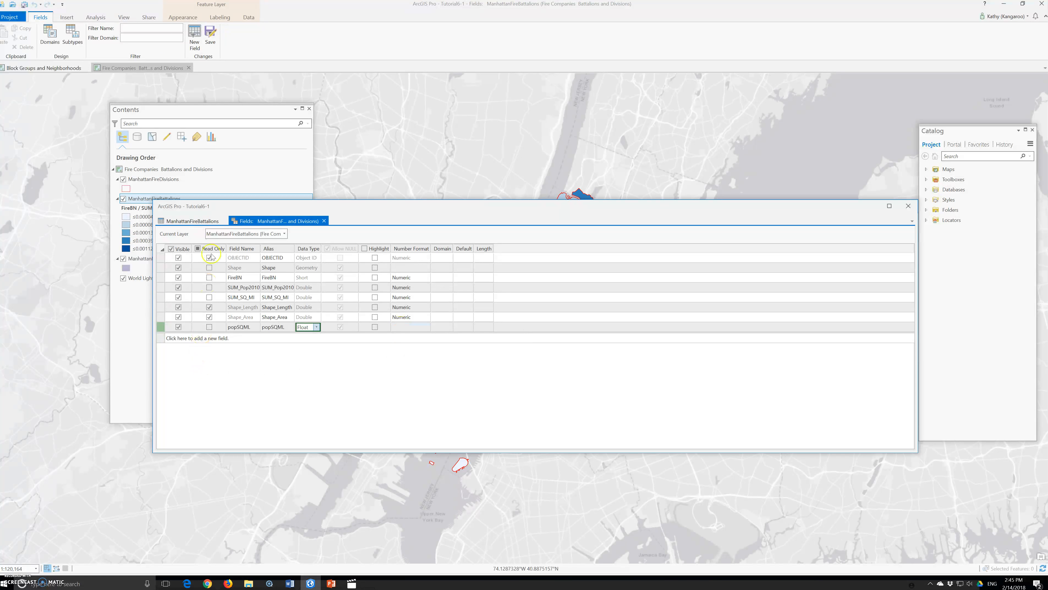
{"action": "left_click", "coordinate": [213, 36]}
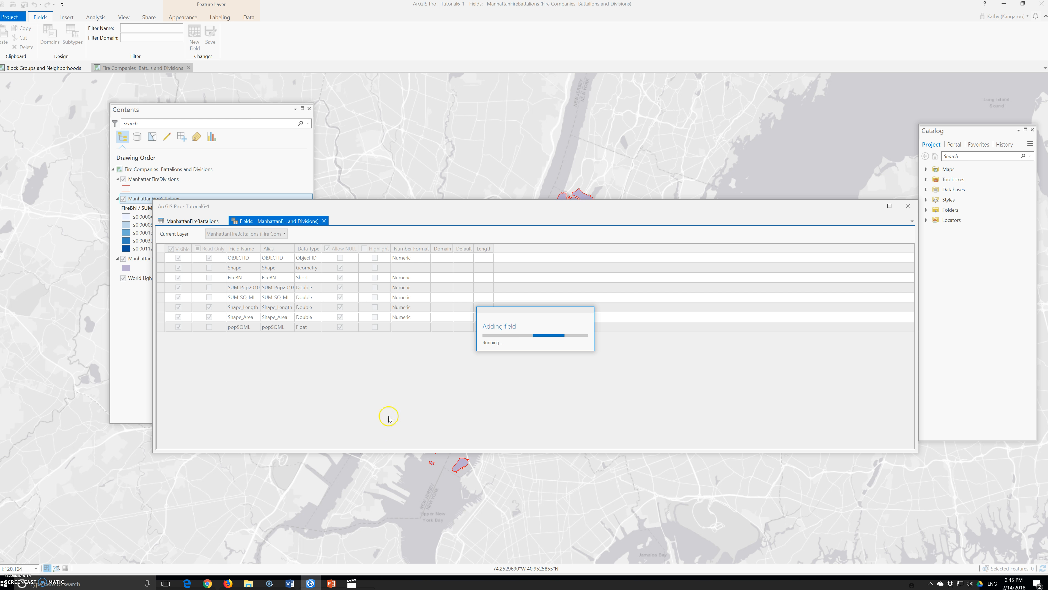
Calculate popSQML in the ManhattanFireBattalions attribute table as SUM_Pop2010 divided by SUM_SQ_MI, and close the table and Calculate Field tool.
{"action": "left_click", "coordinate": [192, 221]}
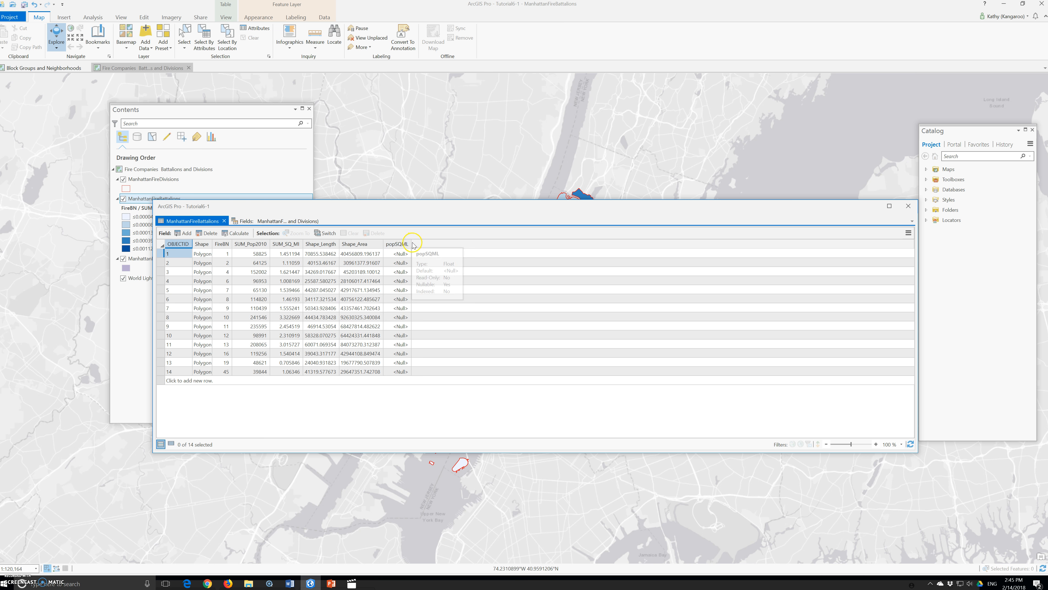
{"action": "left_click_drag", "start_coordinate": [410, 244], "coordinate": [508, 243]}
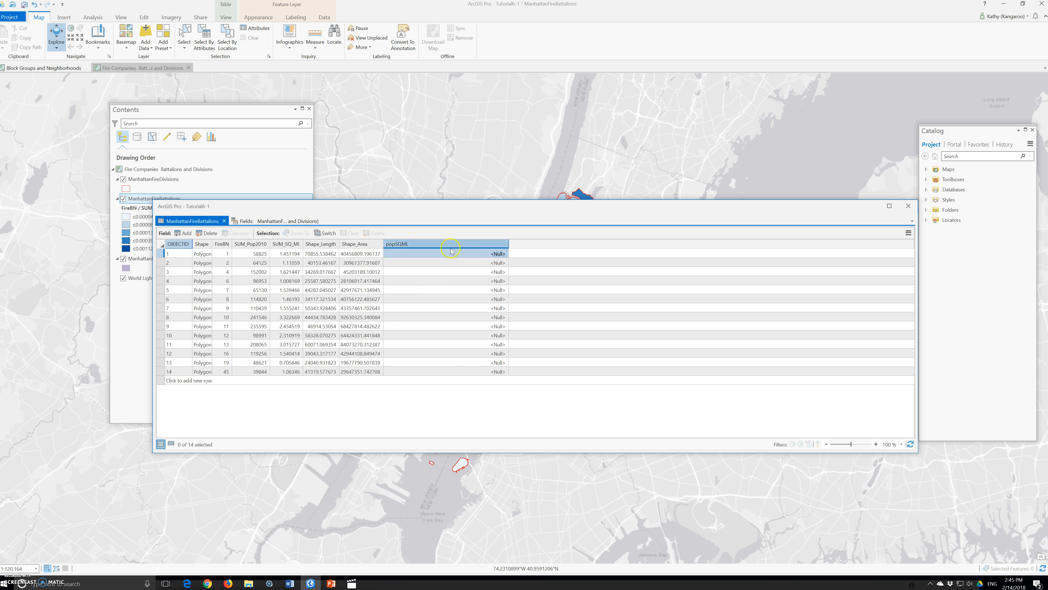
{"action": "right_click", "coordinate": [455, 244]}
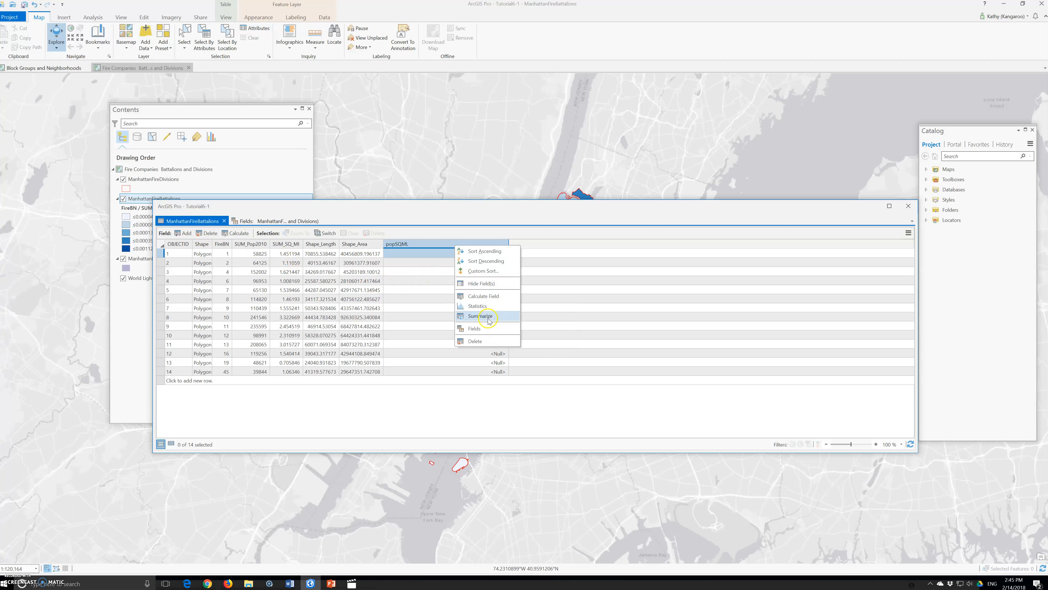
{"action": "left_click", "coordinate": [483, 297]}
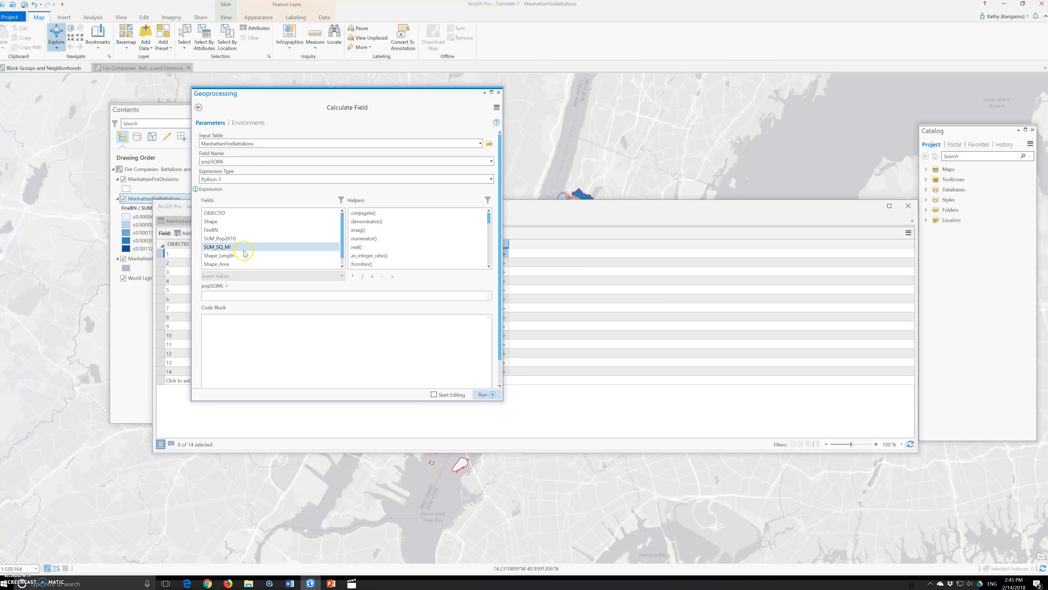
{"action": "double_click", "coordinate": [219, 230]}
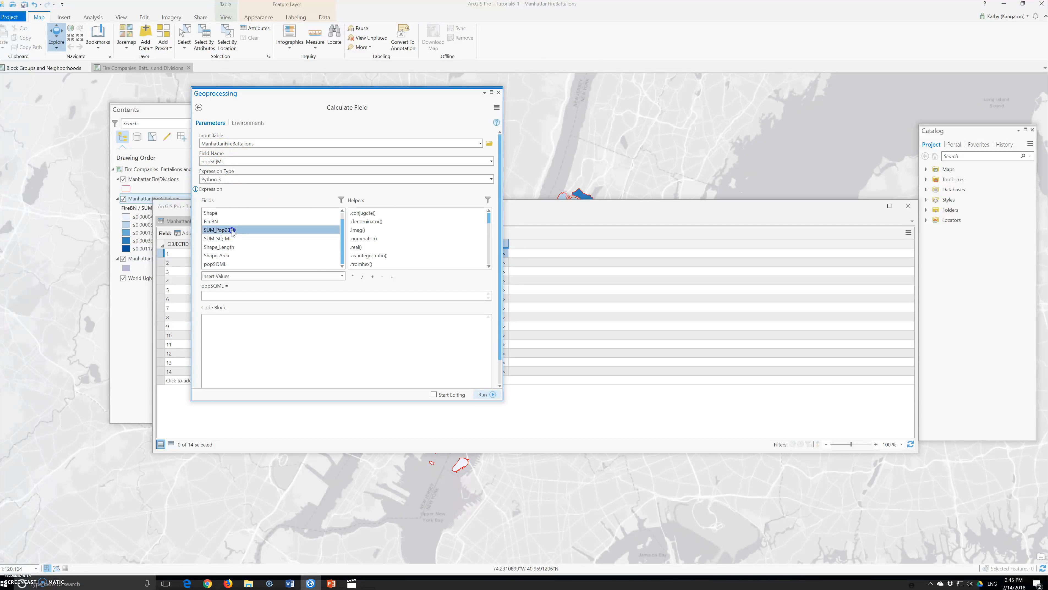
{"action": "left_click", "coordinate": [362, 277]}
{"action": "double_click", "coordinate": [217, 238]}
{"action": "left_click", "coordinate": [487, 395]}
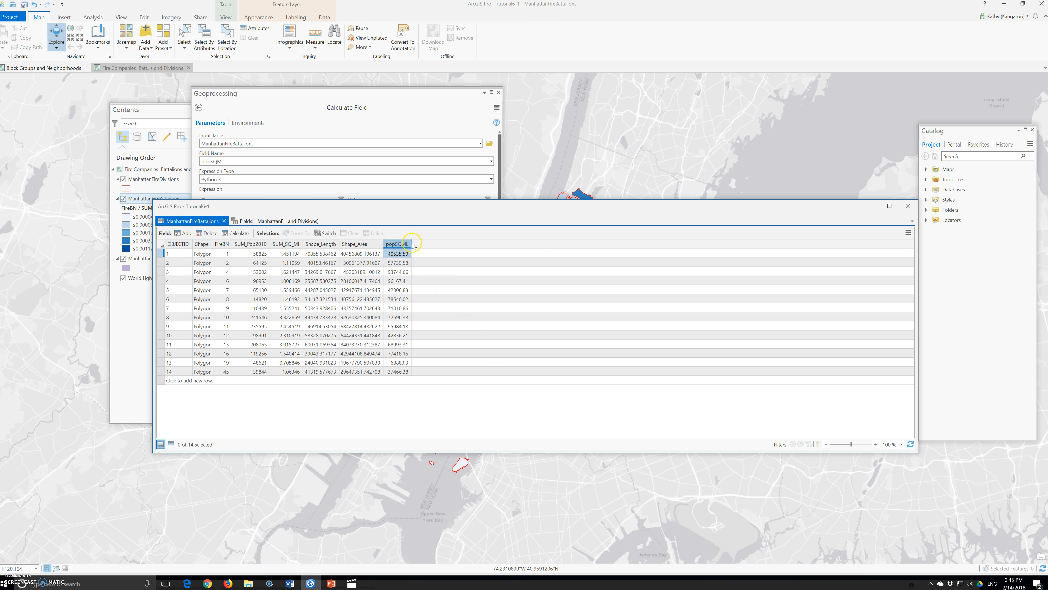
{"action": "left_click", "coordinate": [911, 210]}
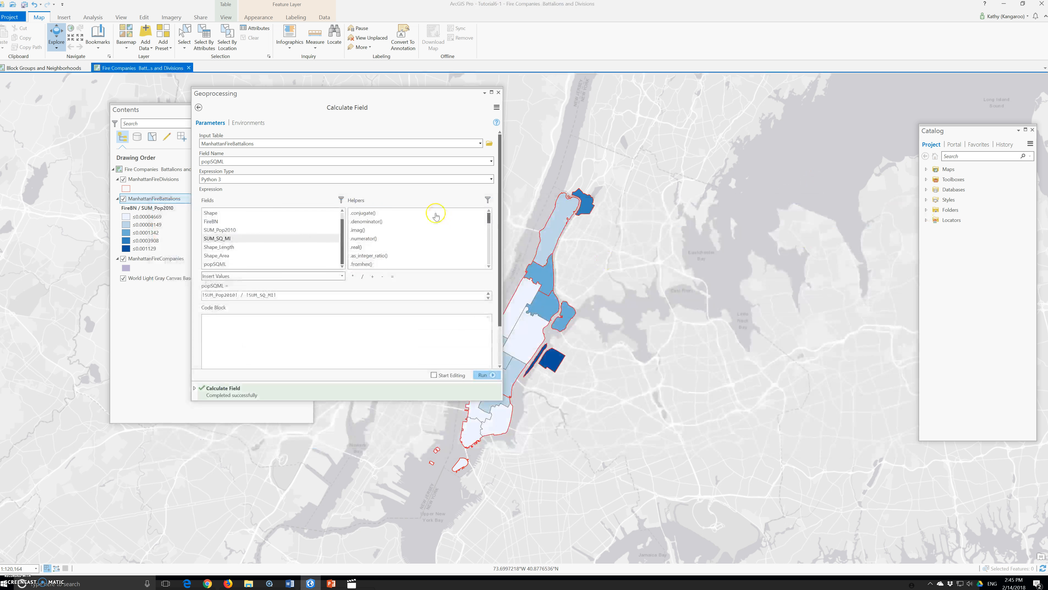
{"action": "left_click", "coordinate": [499, 93]}
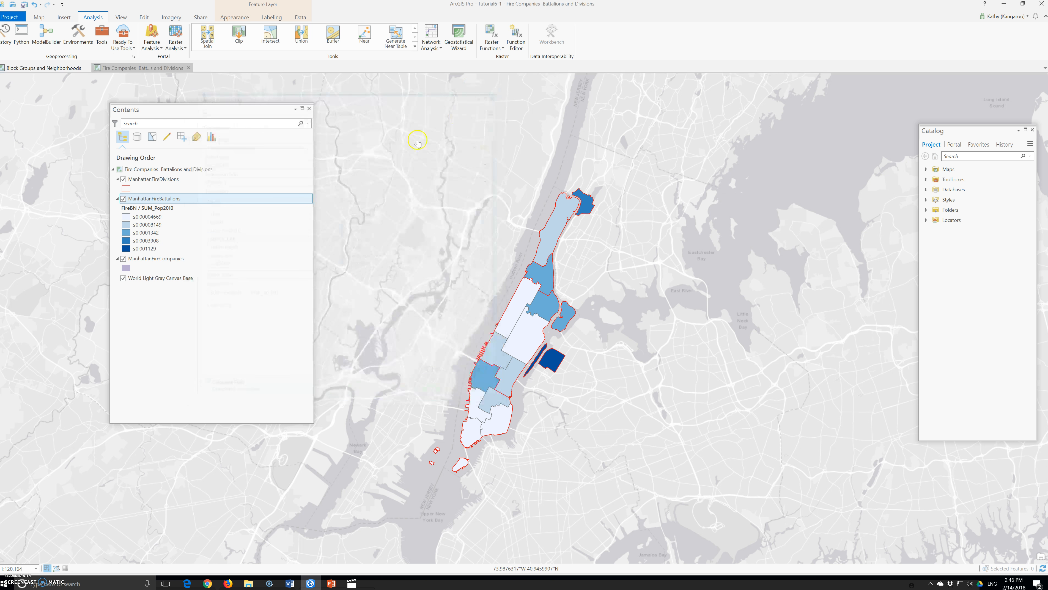
{"action": "right_click", "coordinate": [155, 200]}
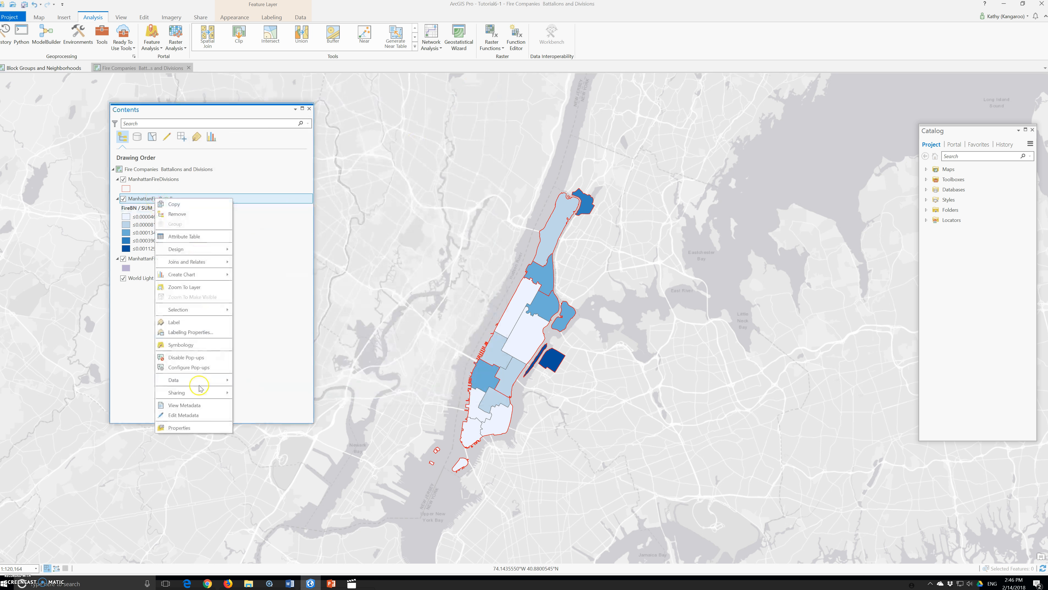
{"action": "left_click", "coordinate": [285, 335]}
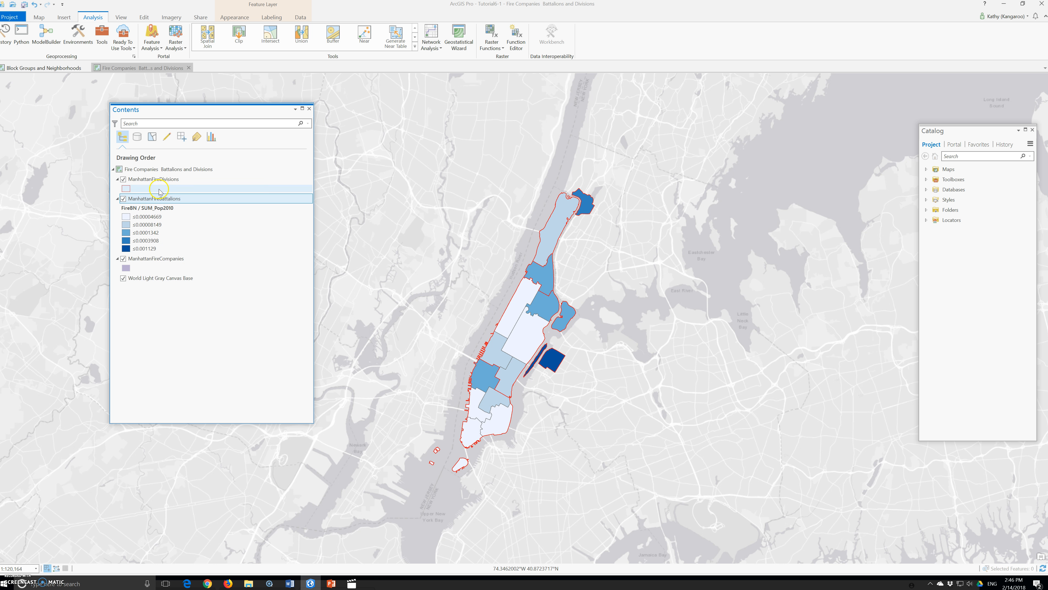
{"action": "right_click", "coordinate": [149, 197]}
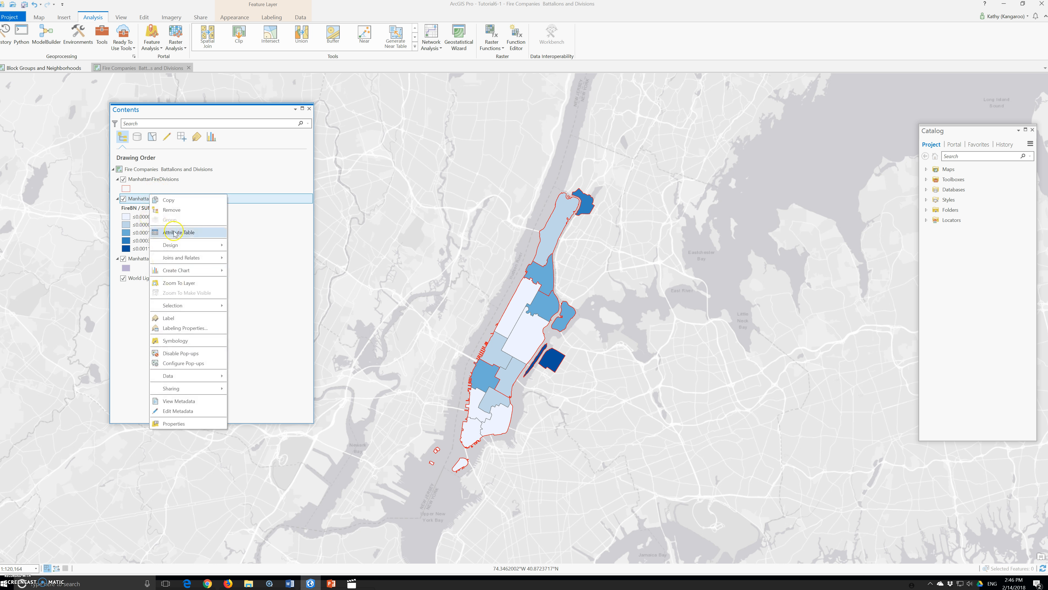
{"action": "left_click", "coordinate": [175, 233]}
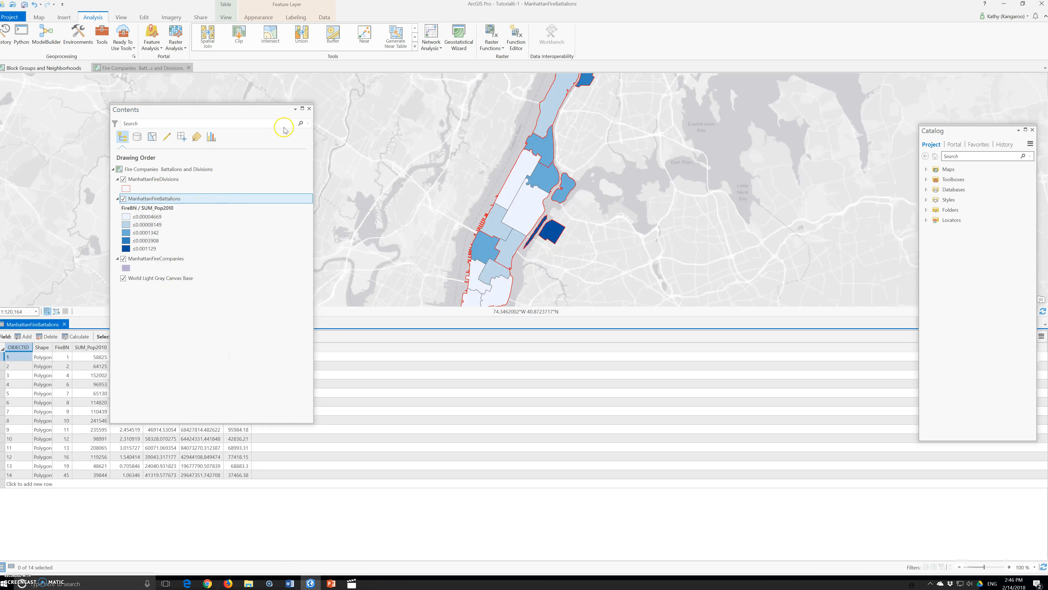
{"action": "left_click", "coordinate": [64, 325]}
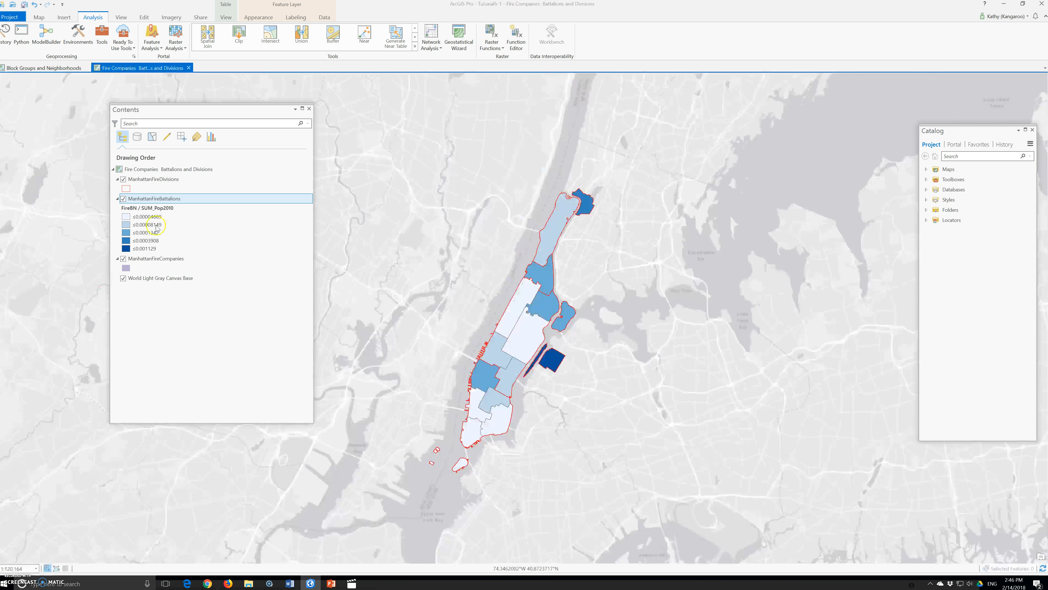
Set the normalization field of the ManhattanFireBattalions graduated colors symbology to popSQML and close the symbology settings.
{"action": "right_click", "coordinate": [158, 200]}
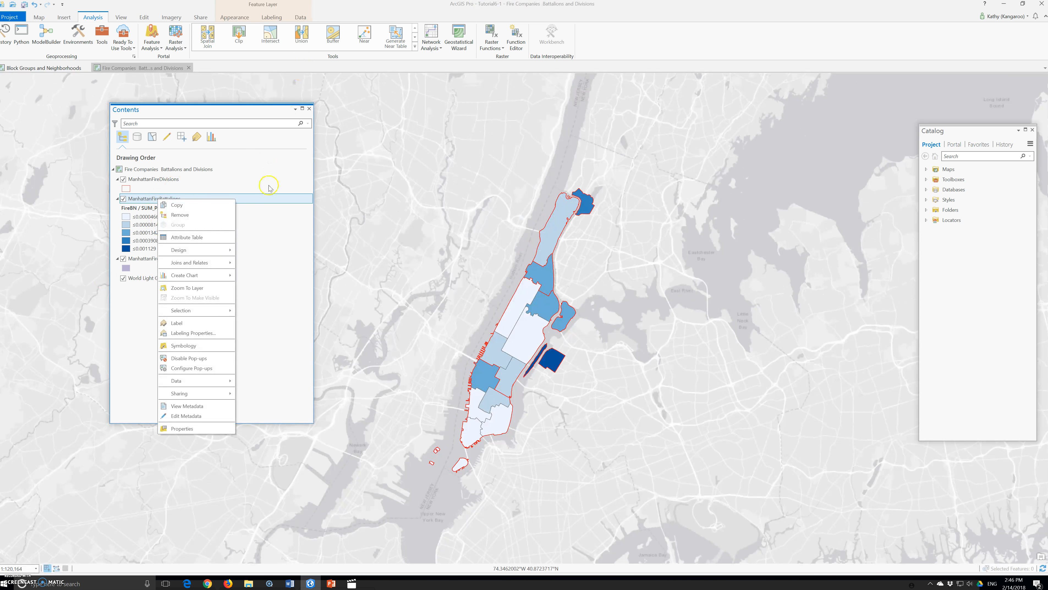
{"action": "left_click", "coordinate": [191, 346]}
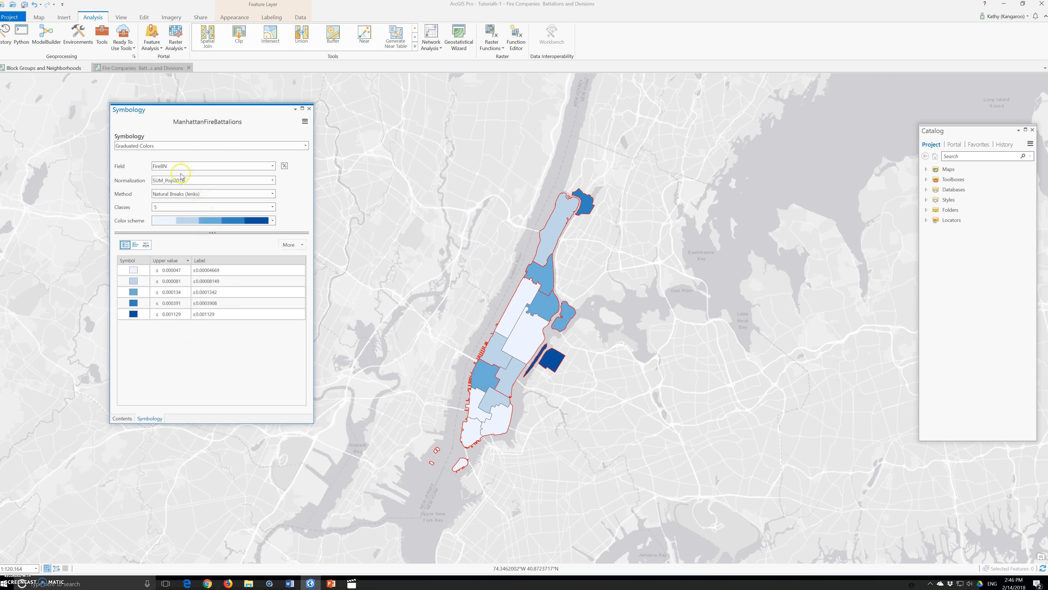
{"action": "left_click", "coordinate": [189, 182]}
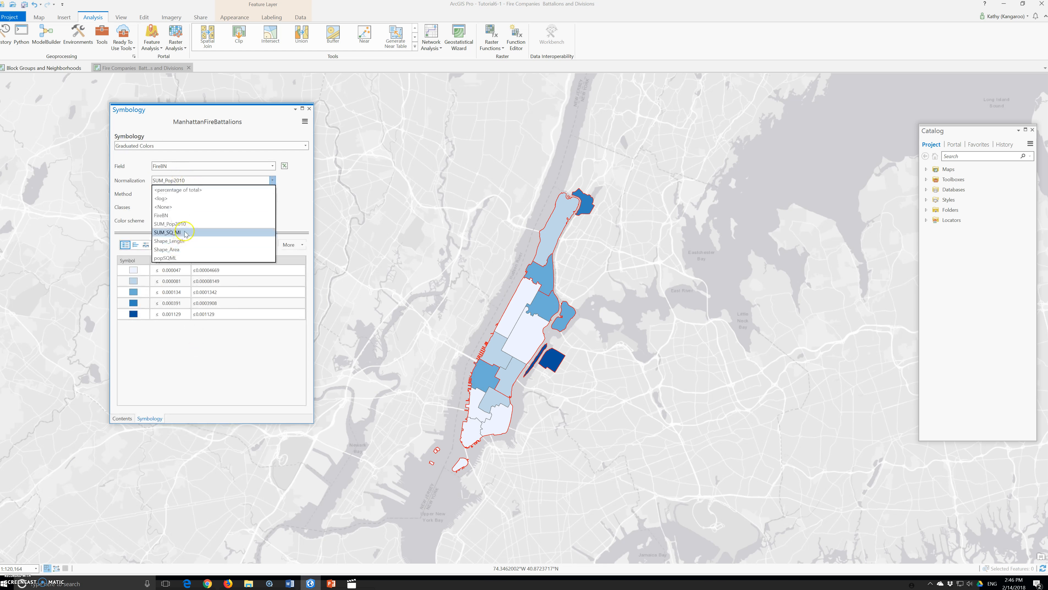
{"action": "left_click", "coordinate": [197, 257]}
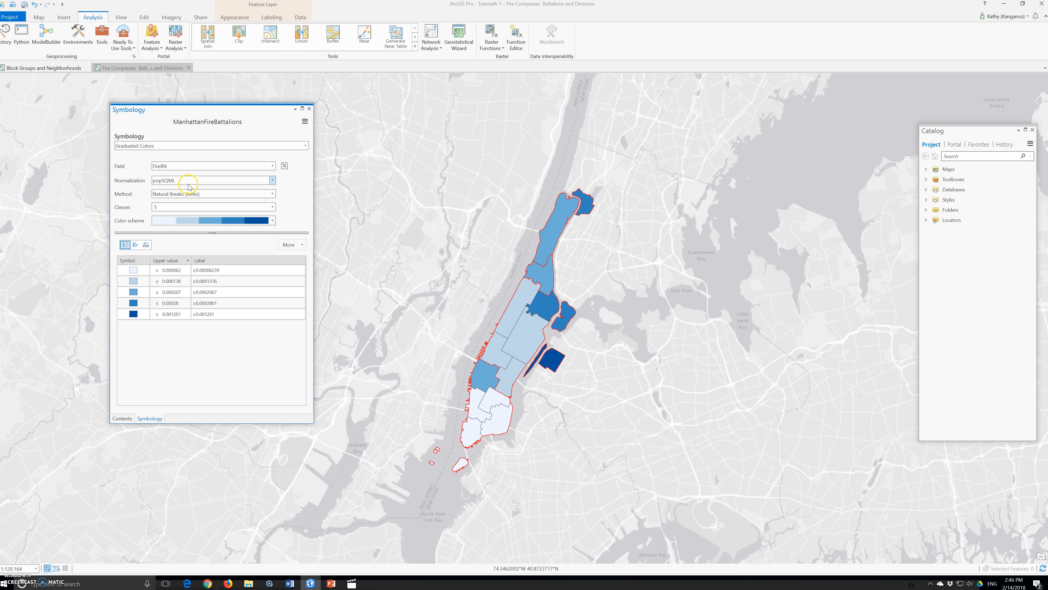
{"action": "left_click", "coordinate": [309, 109]}
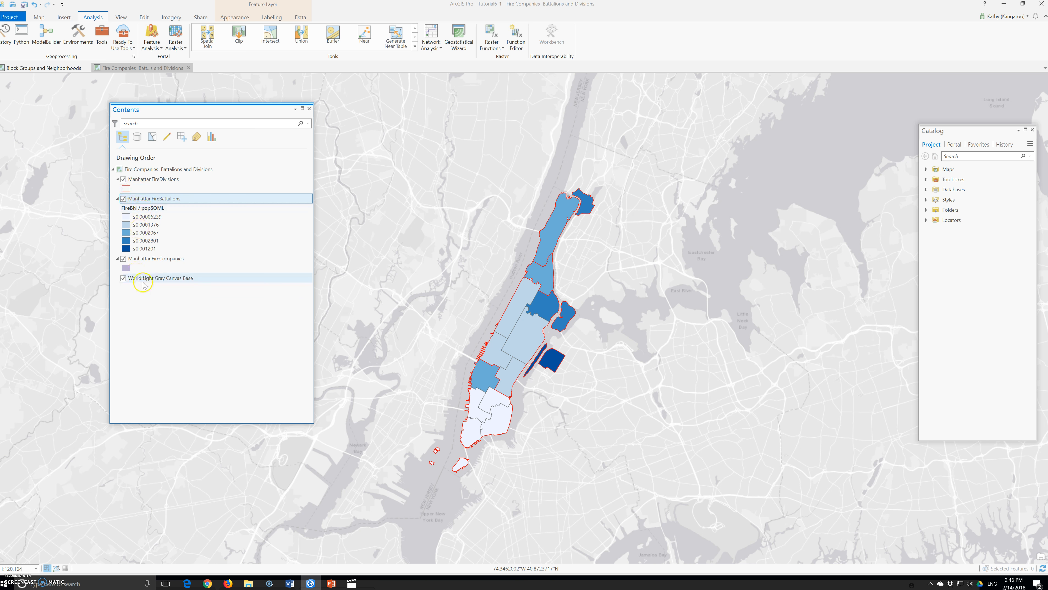
Remove the ManhattanFireCompanies layer from the map and turn on labels for the ManhattanFireDivisions layer.
{"action": "right_click", "coordinate": [146, 259]}
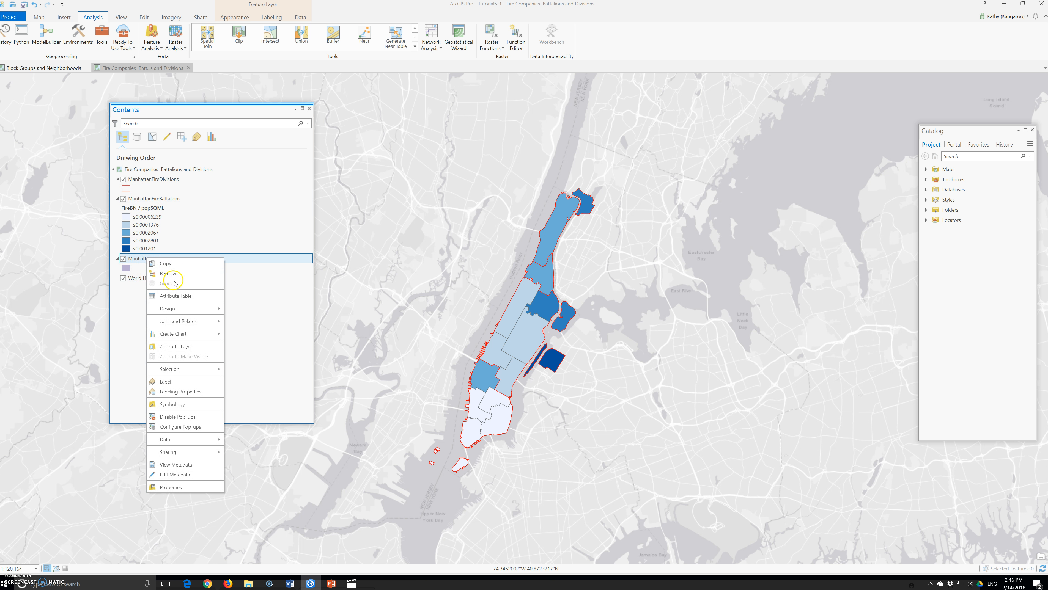
{"action": "left_click", "coordinate": [168, 274]}
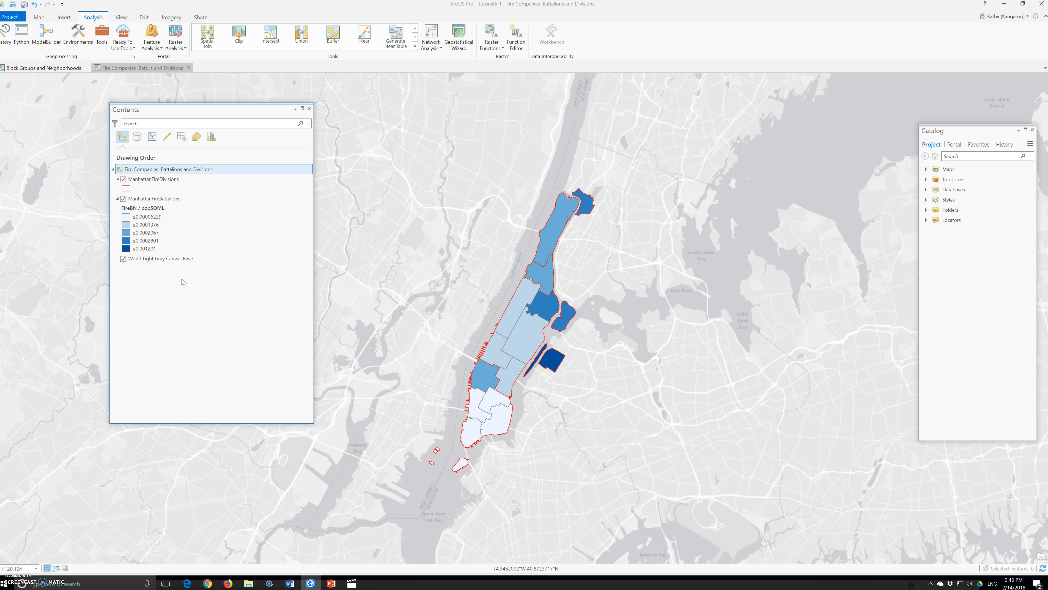
{"action": "right_click", "coordinate": [148, 179]}
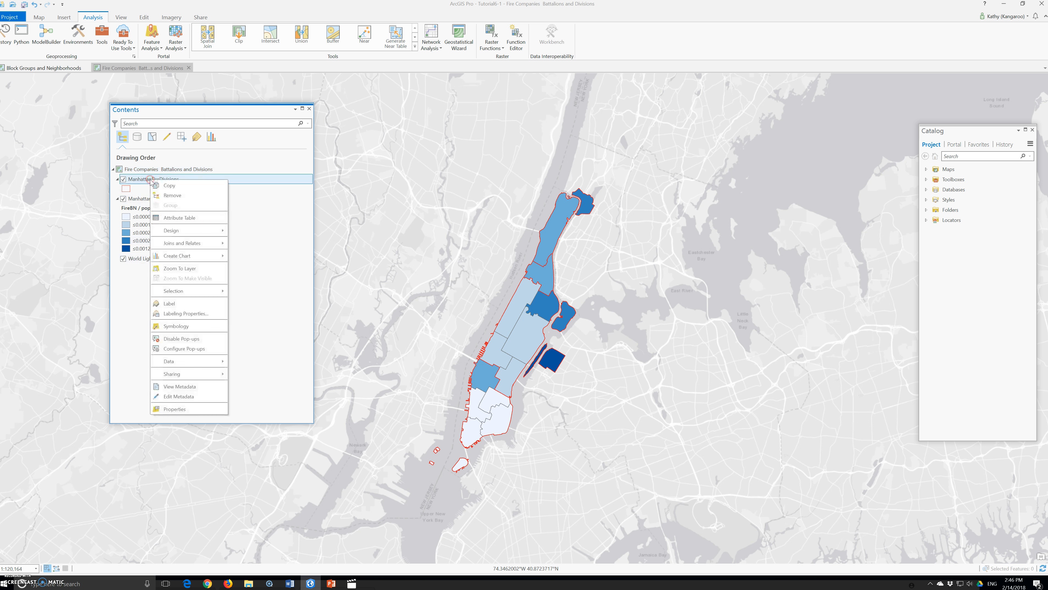
{"action": "left_click", "coordinate": [149, 306]}
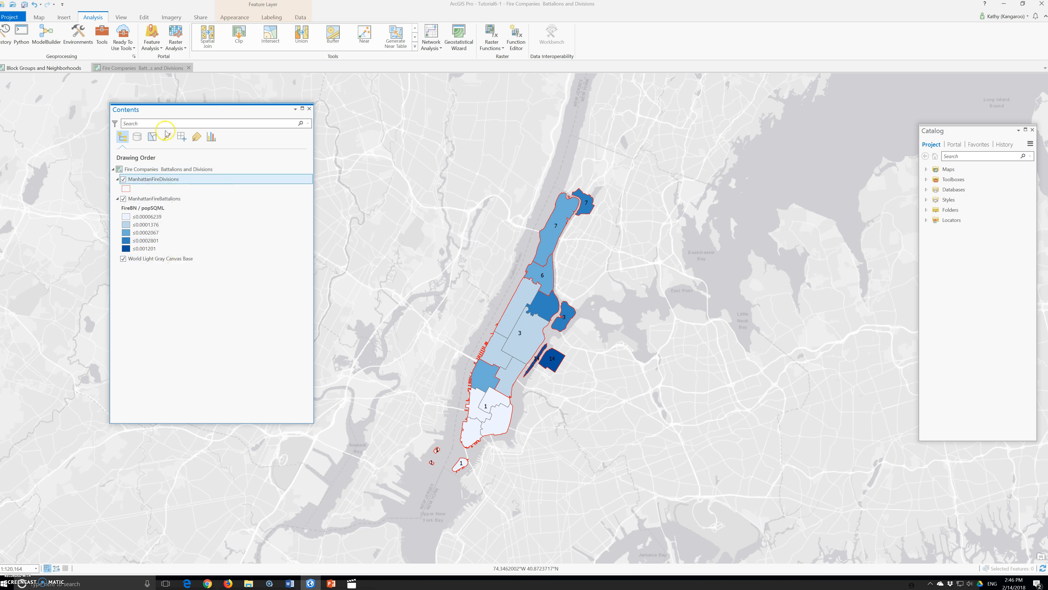
Examine the label class and the available label fields of the ManhattanFireDivisions layer.
{"action": "left_click", "coordinate": [275, 18]}
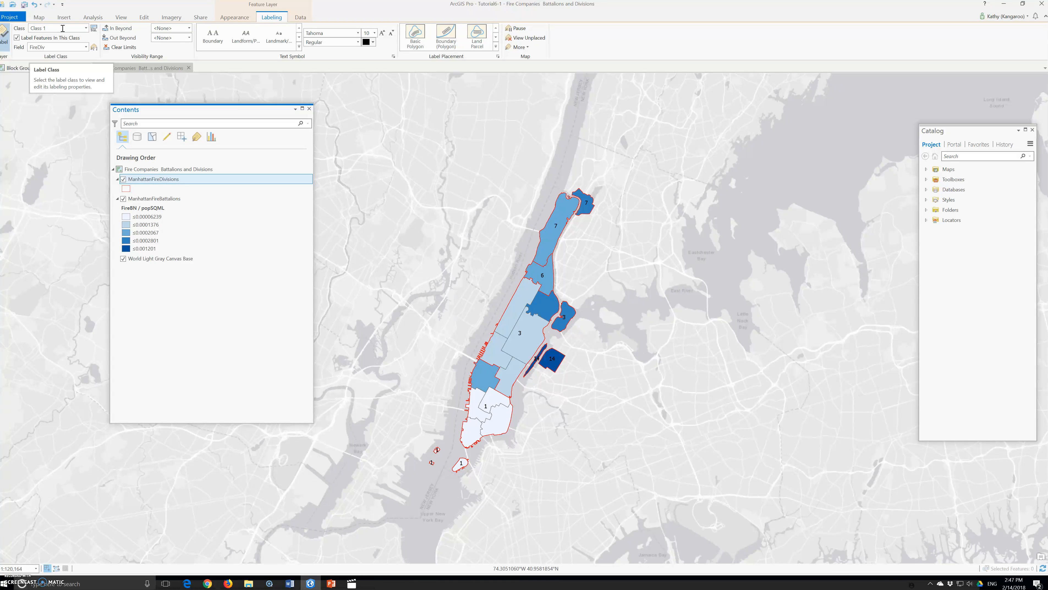
{"action": "left_click", "coordinate": [85, 28]}
{"action": "left_click", "coordinate": [87, 29]}
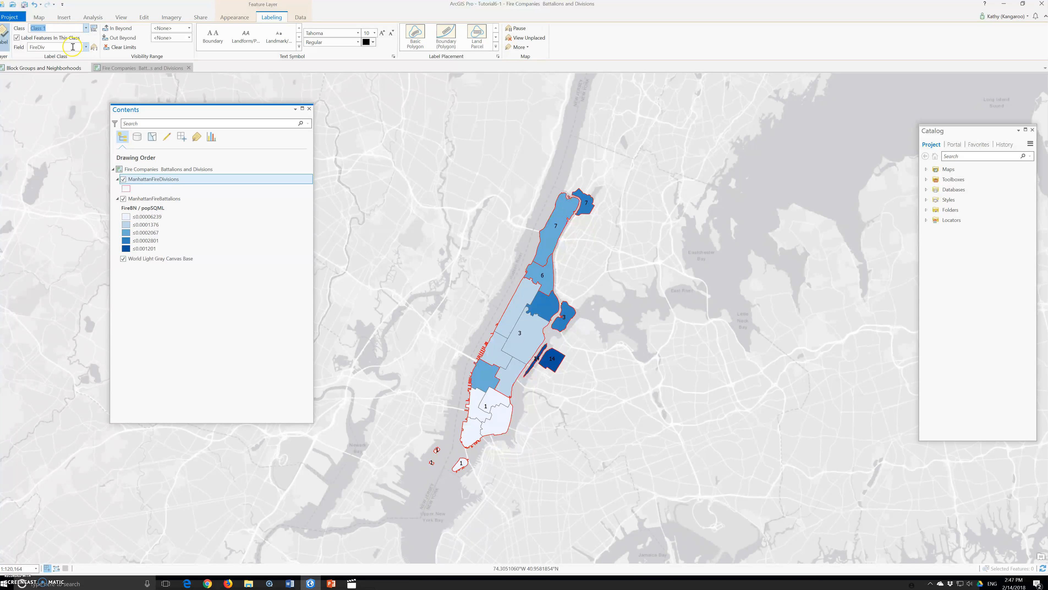
{"action": "left_click", "coordinate": [86, 47]}
{"action": "scroll", "coordinate": [73, 73], "scroll_direction": "down", "scroll_amount": 1}
{"action": "scroll", "coordinate": [74, 72], "scroll_direction": "up", "scroll_amount": 1}
{"action": "scroll", "coordinate": [74, 75], "scroll_direction": "down", "scroll_amount": 1}
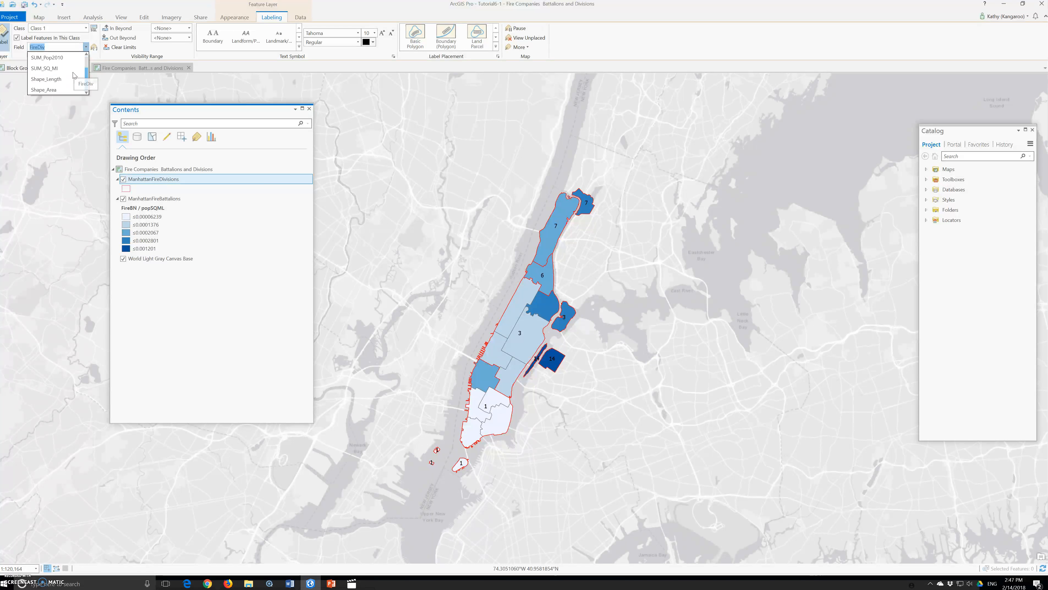
{"action": "scroll", "coordinate": [75, 75], "scroll_direction": "up", "scroll_amount": 1}
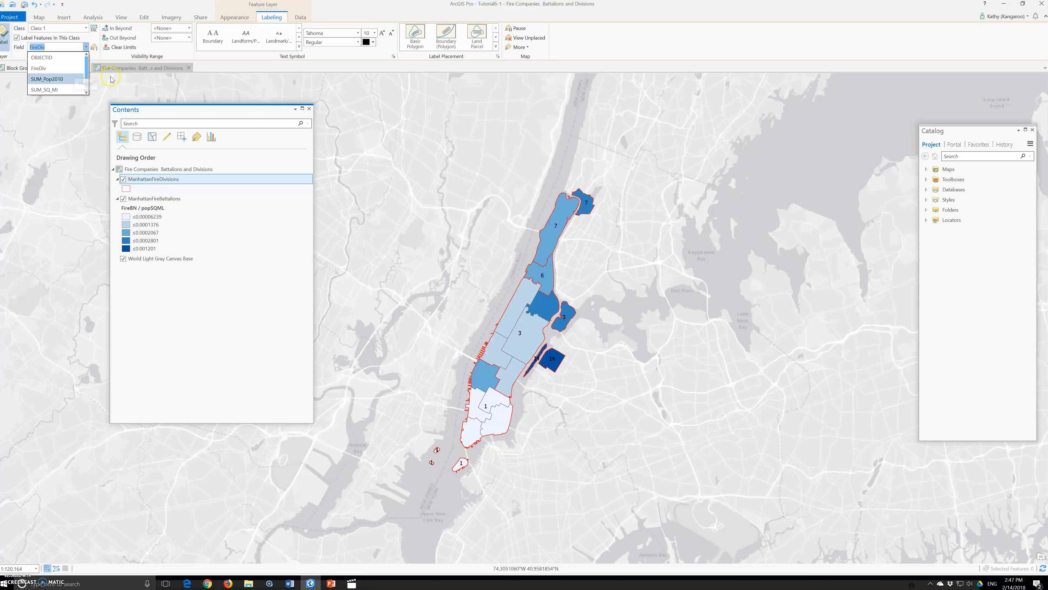
Open the labeling properties of the ManhattanFireDivisions layer and inspect its label expression and fields.
{"action": "right_click", "coordinate": [151, 180]}
{"action": "left_click", "coordinate": [184, 308]}
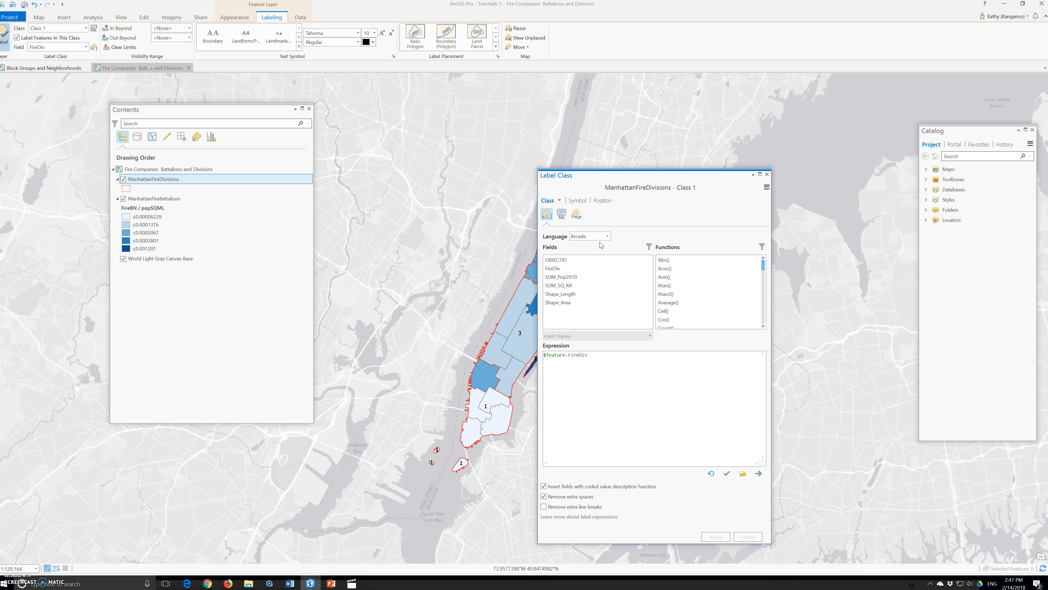
{"action": "left_click", "coordinate": [598, 261]}
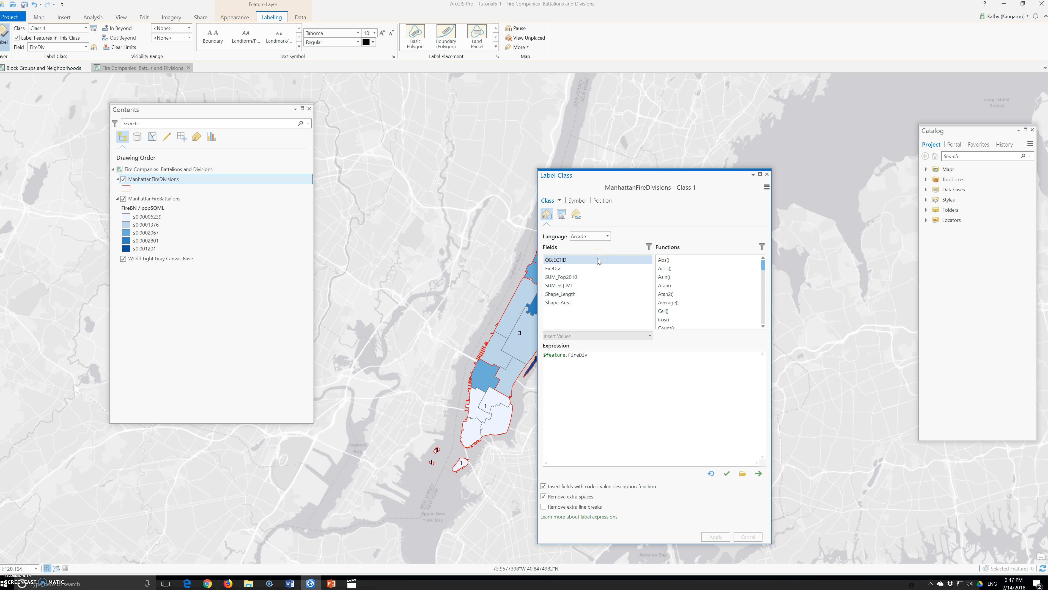
Turn on labels for the ManhattanFireBattalions layer.
{"action": "left_click", "coordinate": [127, 199]}
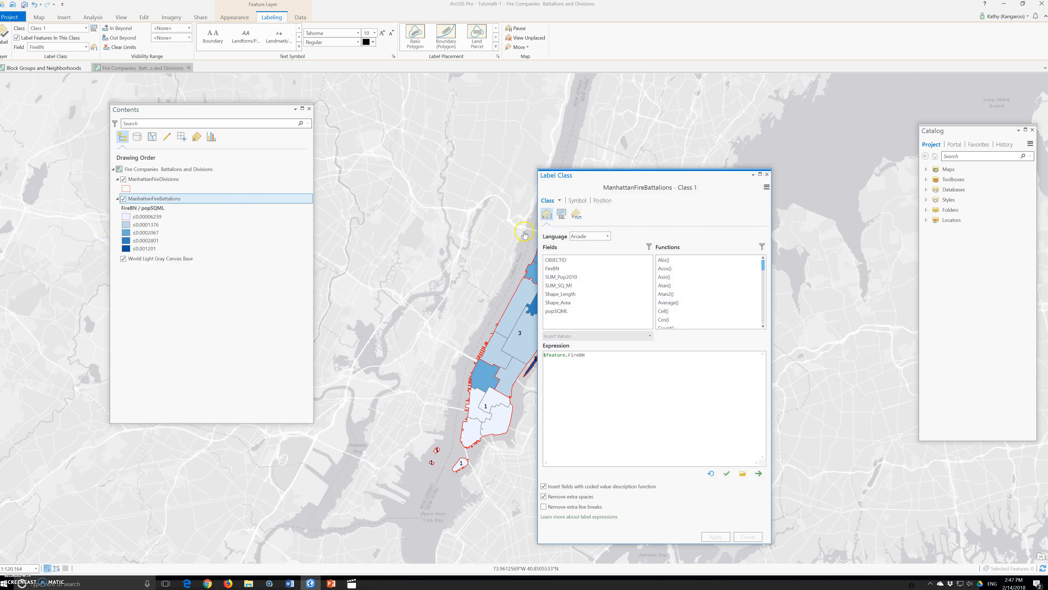
{"action": "right_click", "coordinate": [147, 202]}
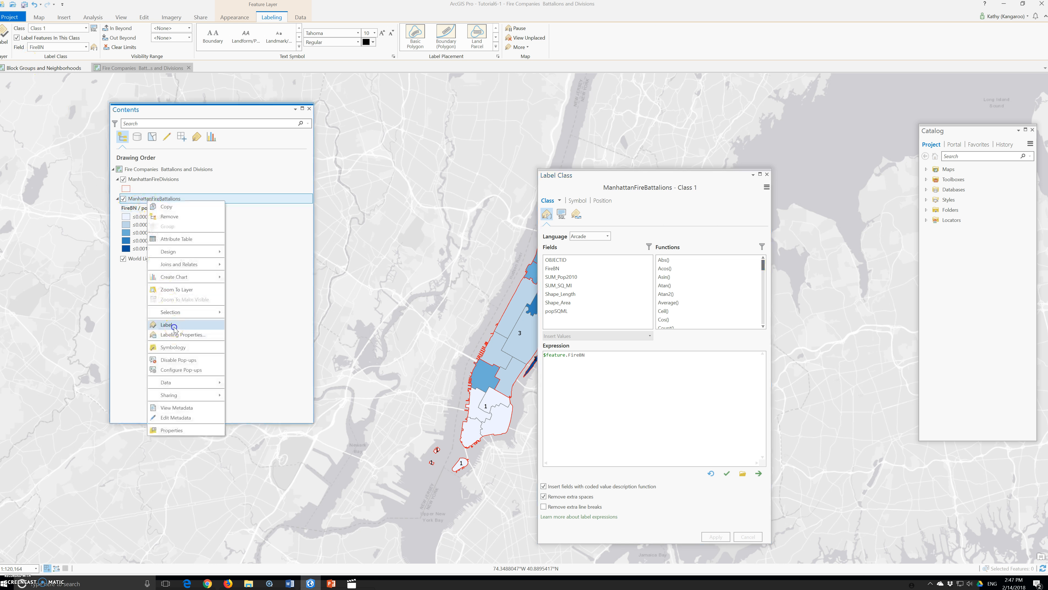
{"action": "left_click", "coordinate": [174, 335]}
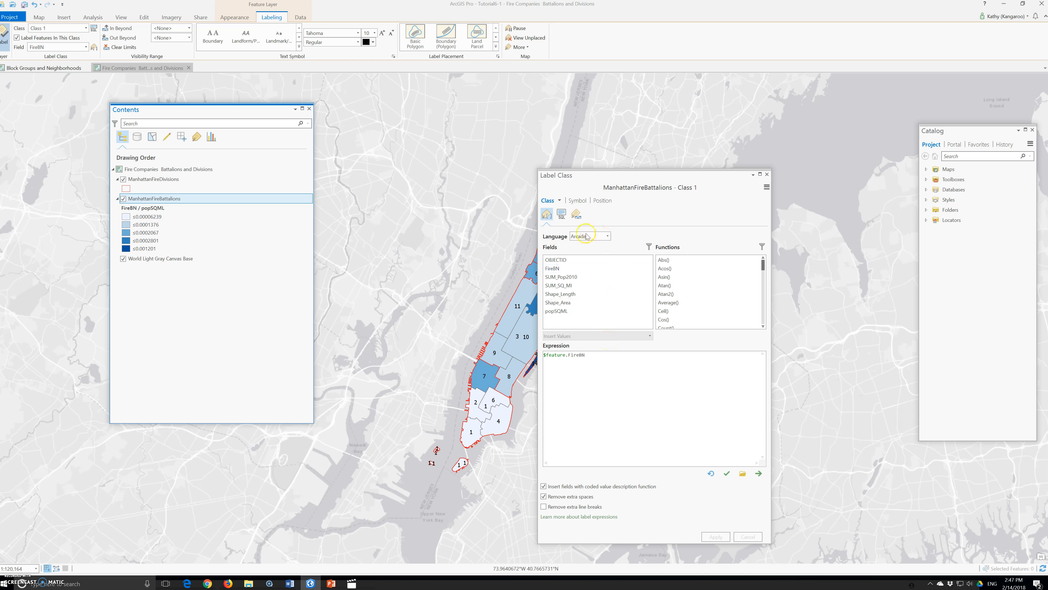
Inspect the label symbol and class settings of the ManhattanFireBattalions layer, and close the label class settings.
{"action": "left_click", "coordinate": [602, 201]}
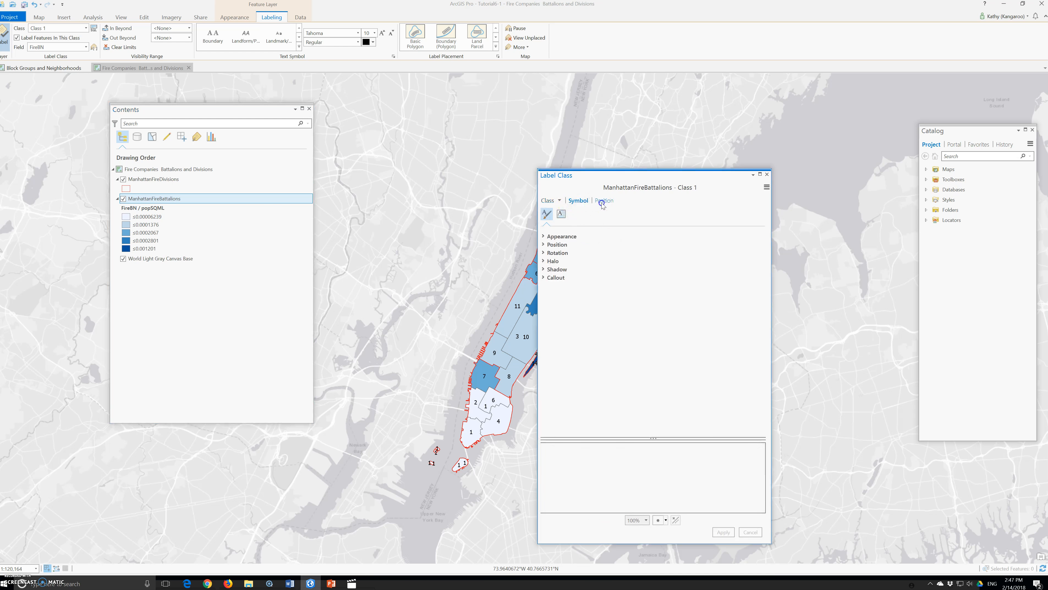
{"action": "left_click", "coordinate": [546, 201]}
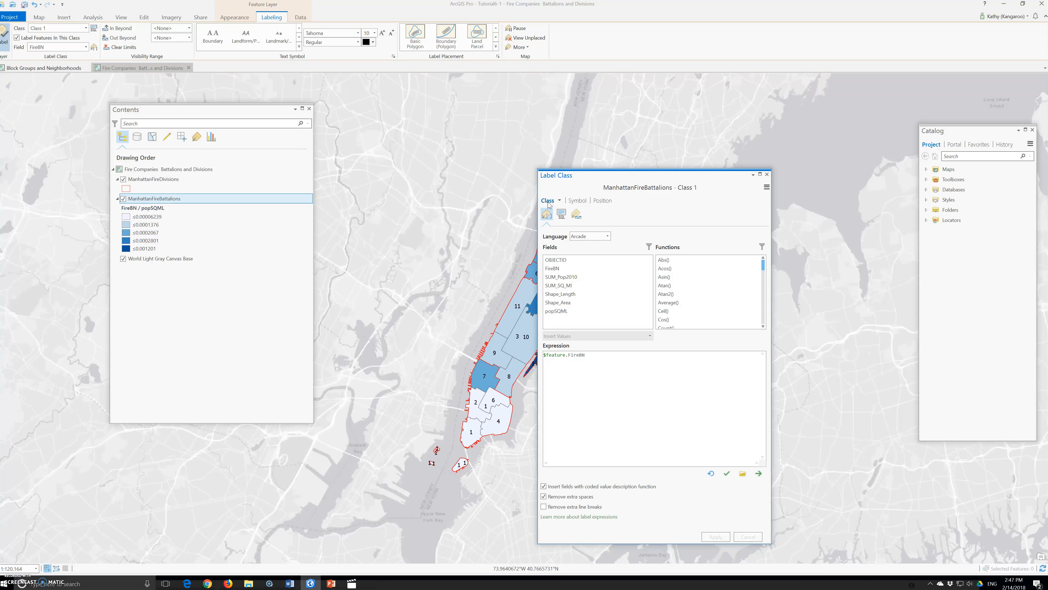
{"action": "left_click", "coordinate": [766, 174]}
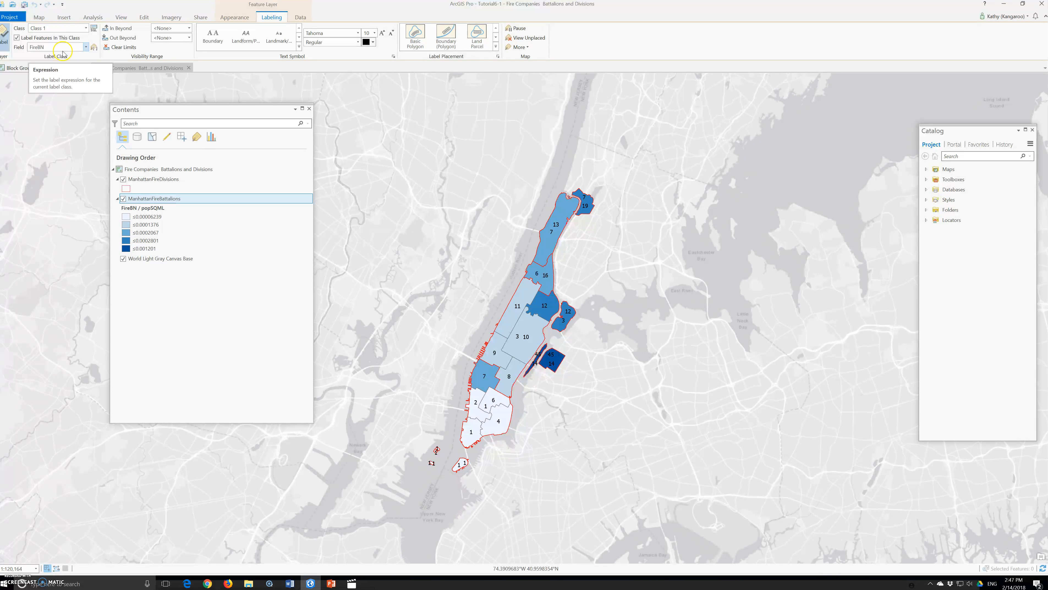
Check the attributes of division 3 on the map and turn off the labels of the ManhattanFireDivisions layer.
{"action": "left_click", "coordinate": [514, 314]}
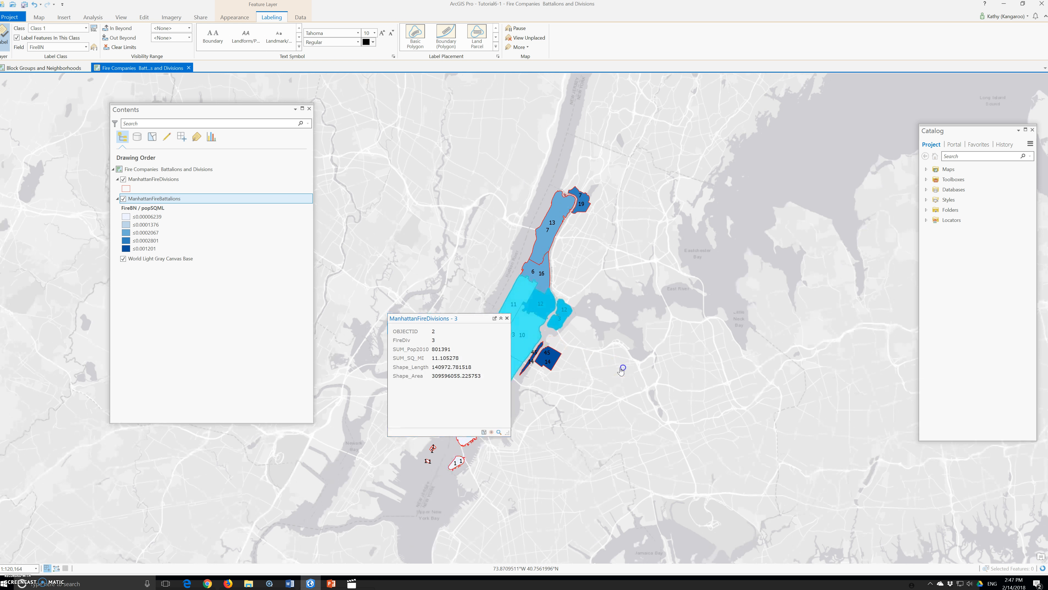
{"action": "left_click", "coordinate": [507, 318]}
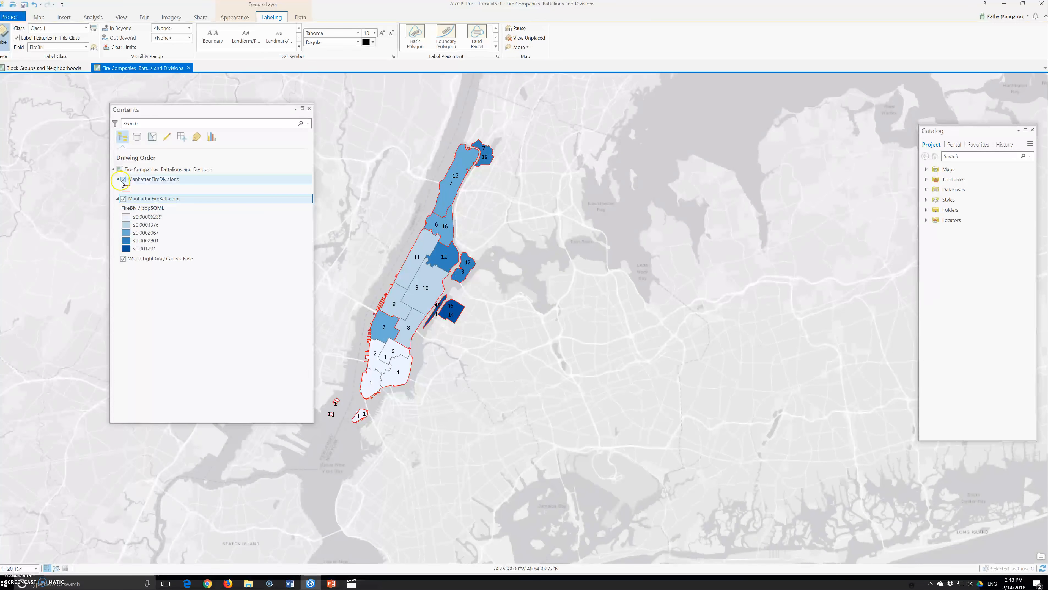
{"action": "right_click", "coordinate": [141, 181]}
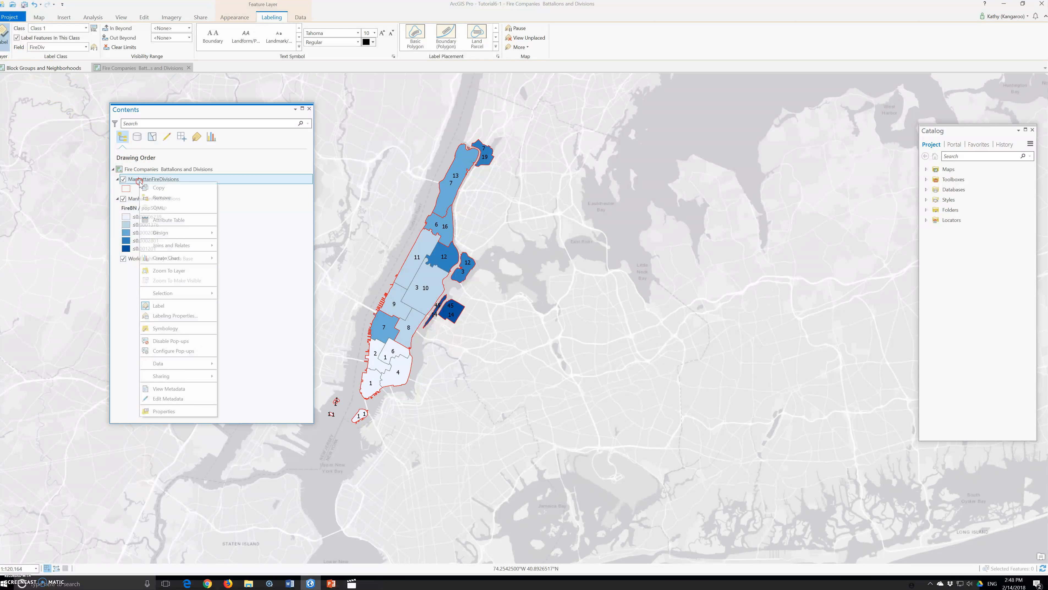
{"action": "left_click", "coordinate": [158, 306]}
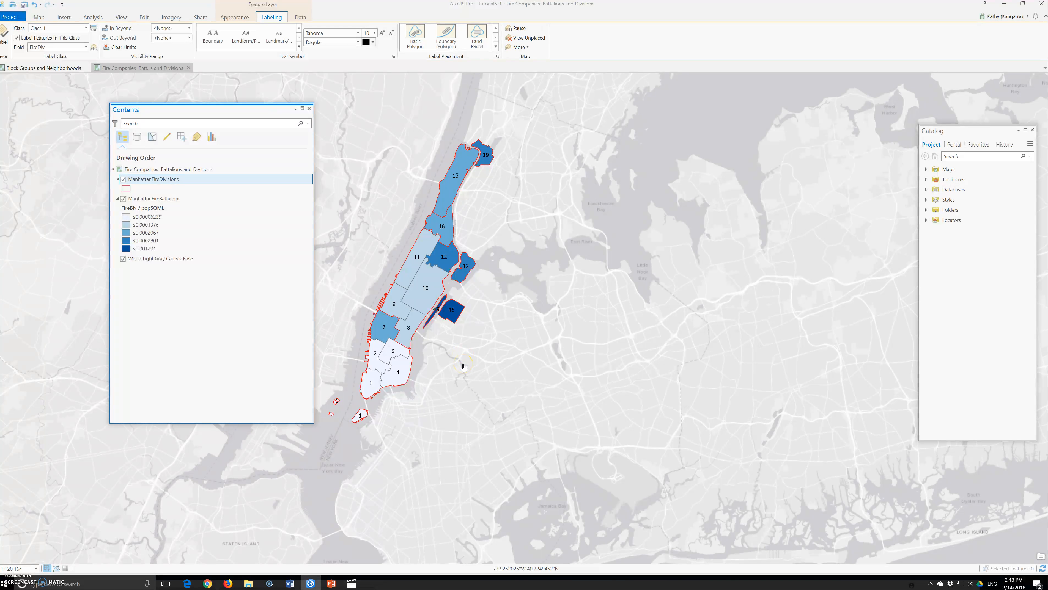
Save the project in the current ArcGIS Pro version and close the program.
{"action": "left_click", "coordinate": [8, 18]}
{"action": "left_click", "coordinate": [16, 72]}
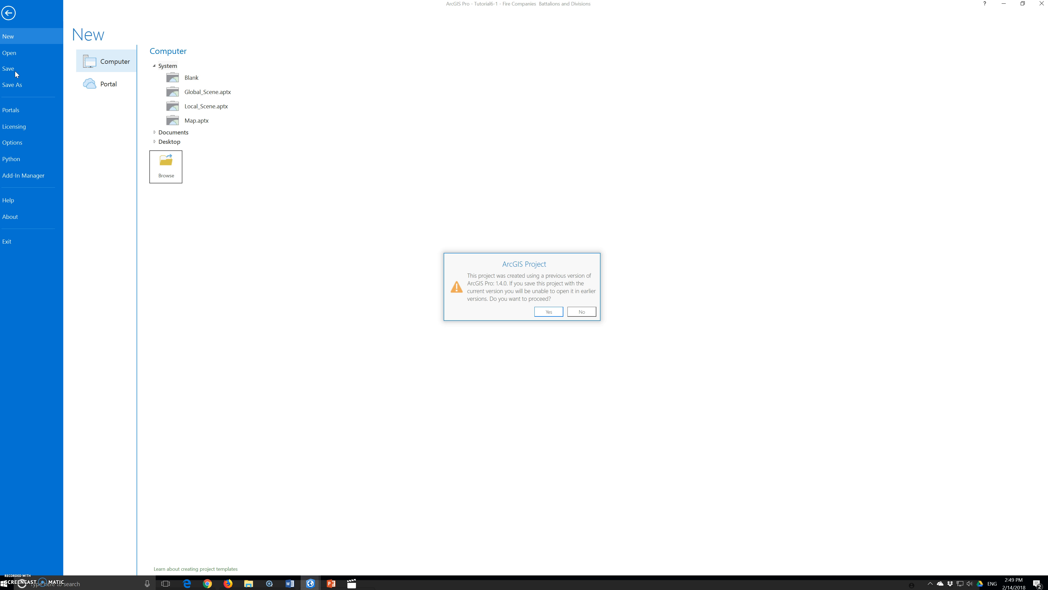
{"action": "left_click", "coordinate": [549, 311]}
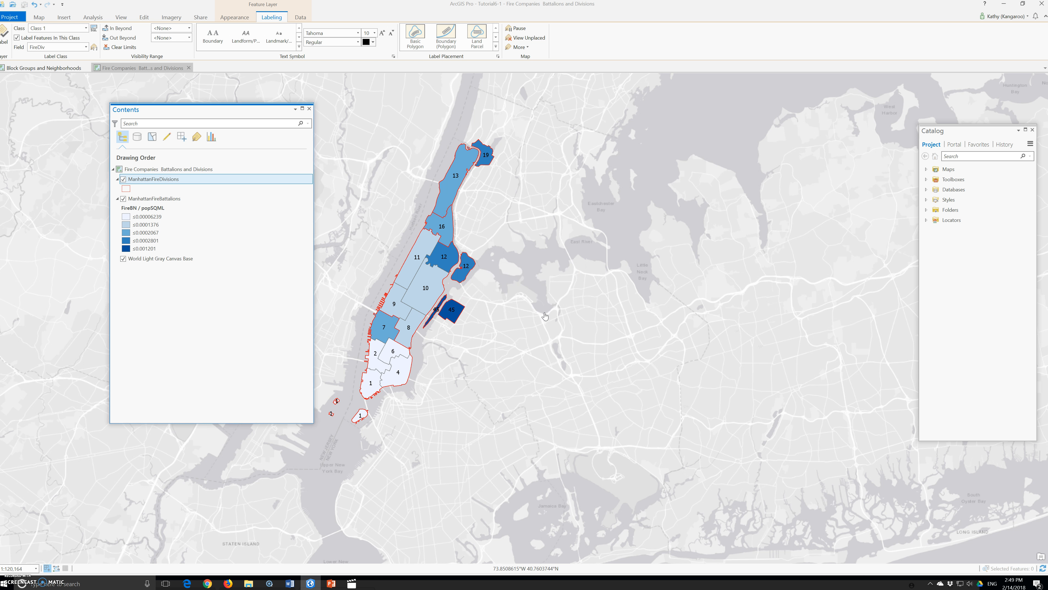
{"action": "left_click", "coordinate": [1040, 5]}
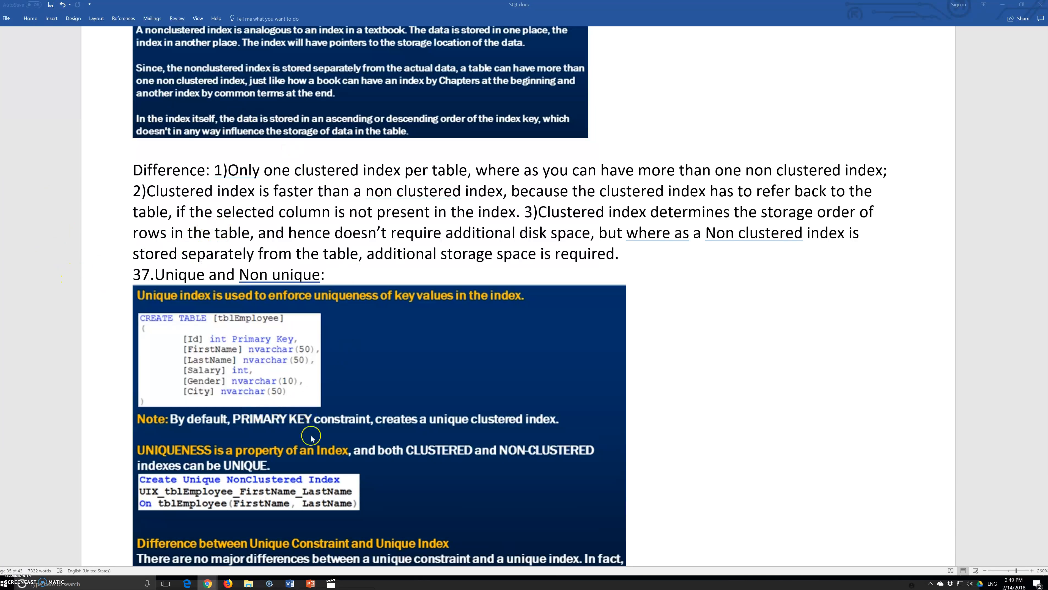
Switch to the Tutorials folder in File Explorer and open the Tutorial6-2 project in ArcGIS Pro.
{"action": "mouse_move", "coordinate": [250, 582]}
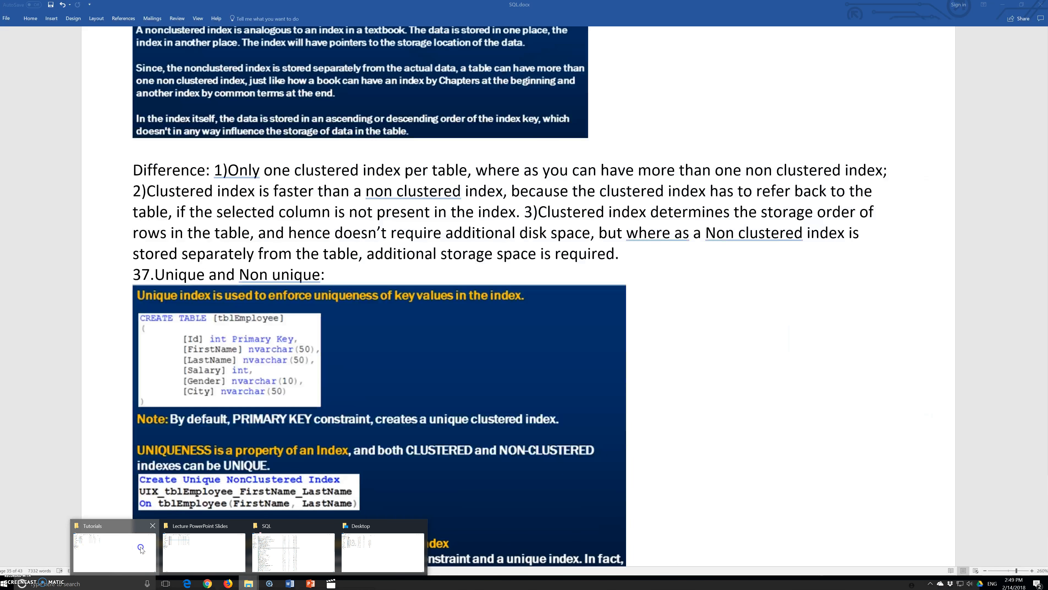
{"action": "left_click", "coordinate": [114, 552]}
{"action": "left_click", "coordinate": [48, 170]}
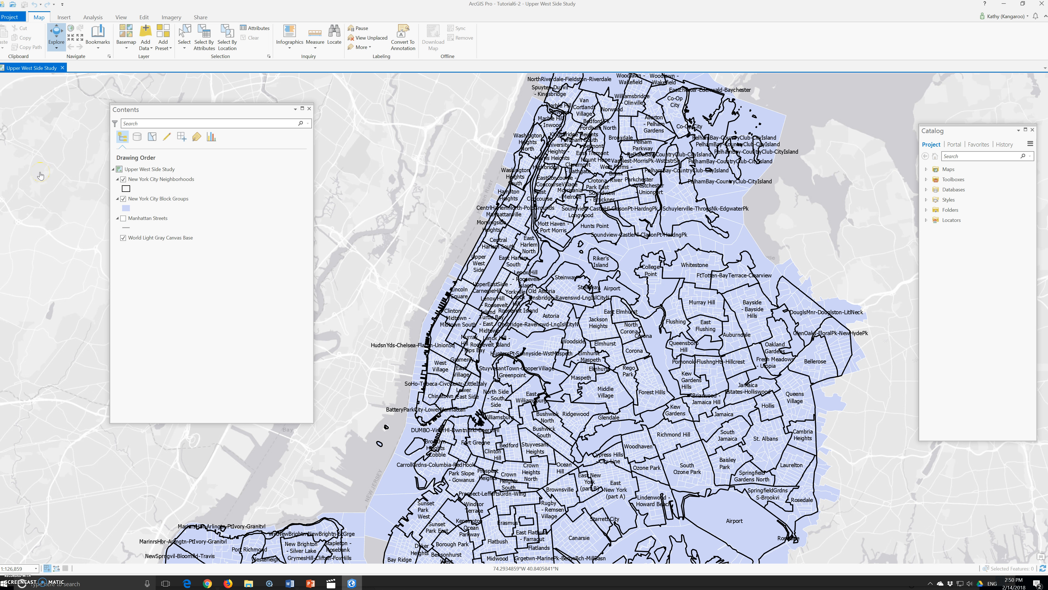
Examine the Upper West Side neighborhood and its attributes on the map.
{"action": "scroll", "coordinate": [375, 230], "scroll_direction": "down", "scroll_amount": 1}
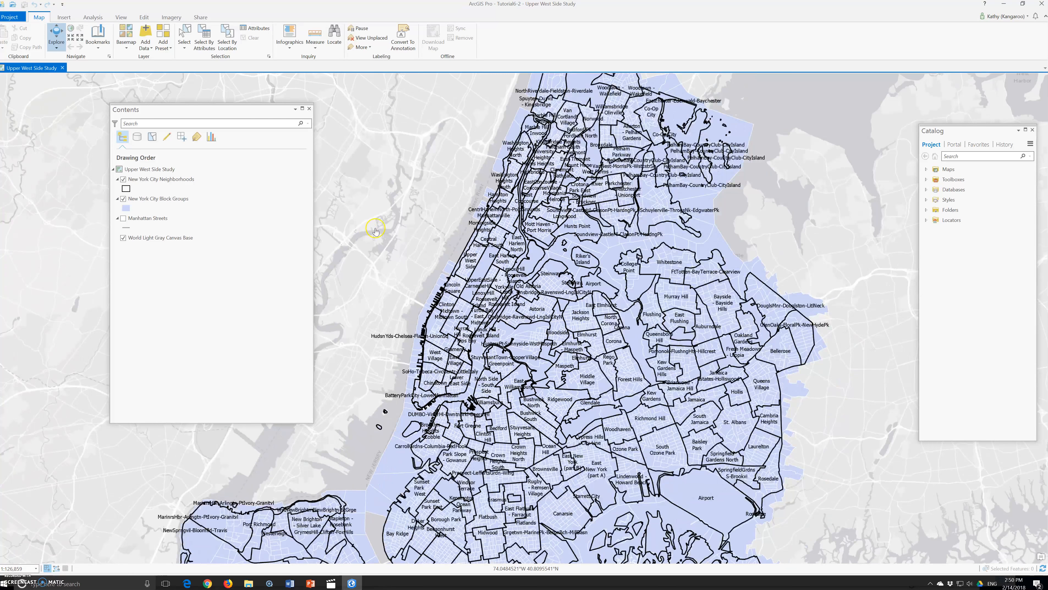
{"action": "scroll", "coordinate": [375, 231], "scroll_direction": "down", "scroll_amount": 1}
{"action": "scroll", "coordinate": [375, 231], "scroll_direction": "down", "scroll_amount": 1}
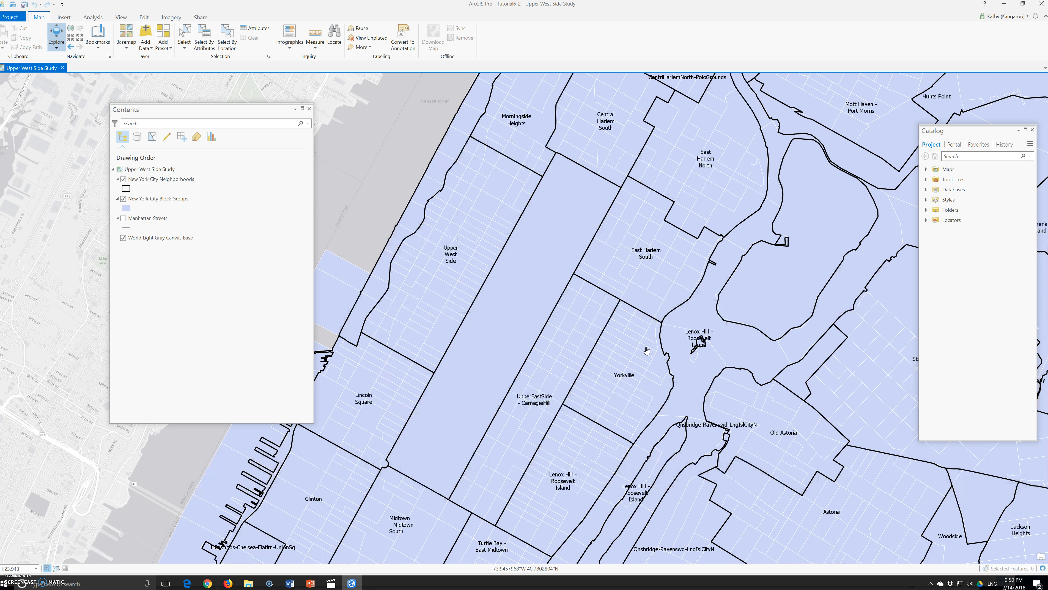
{"action": "left_click", "coordinate": [643, 353]}
{"action": "left_click", "coordinate": [442, 259]}
{"action": "left_click", "coordinate": [452, 310]}
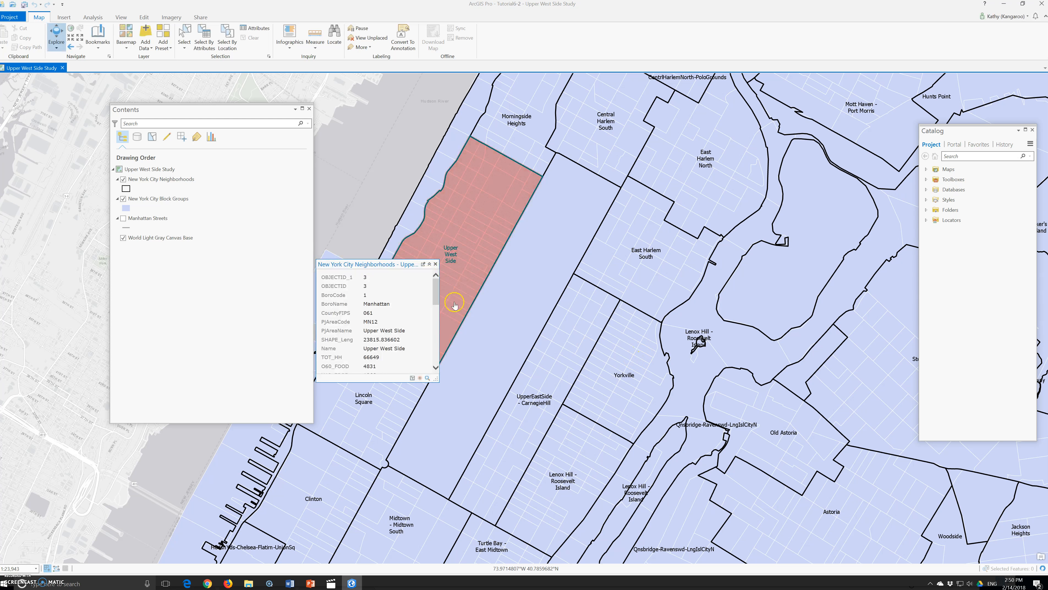
{"action": "left_click", "coordinate": [547, 323]}
{"action": "left_click", "coordinate": [552, 314]}
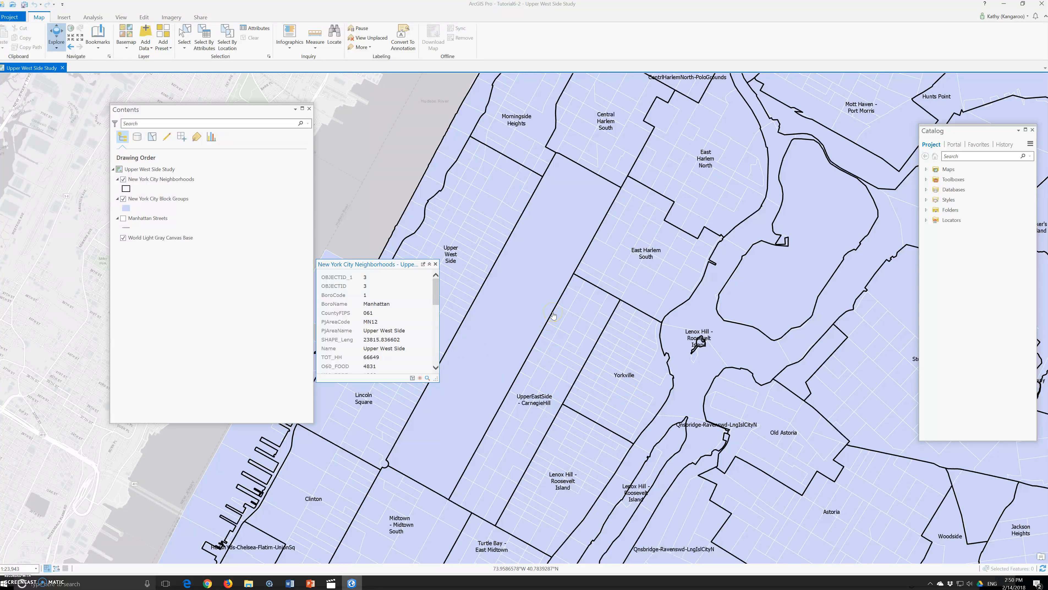
{"action": "left_click", "coordinate": [546, 332]}
{"action": "left_click", "coordinate": [544, 341]}
Start Select Layer By Attribute with New York City Neighborhoods as the input layer.
{"action": "left_click", "coordinate": [202, 43]}
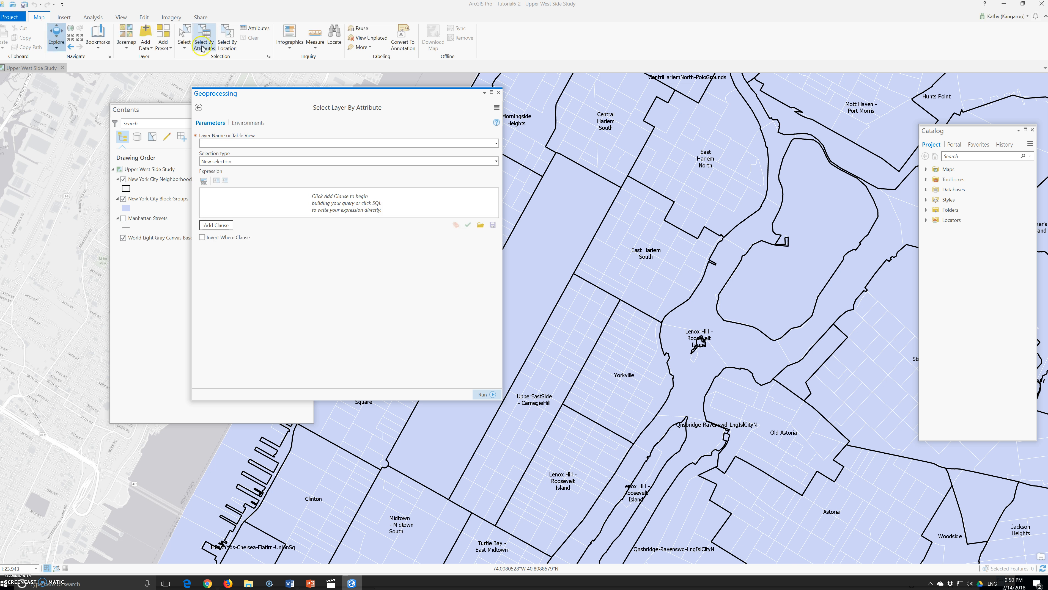
{"action": "left_click", "coordinate": [311, 144]}
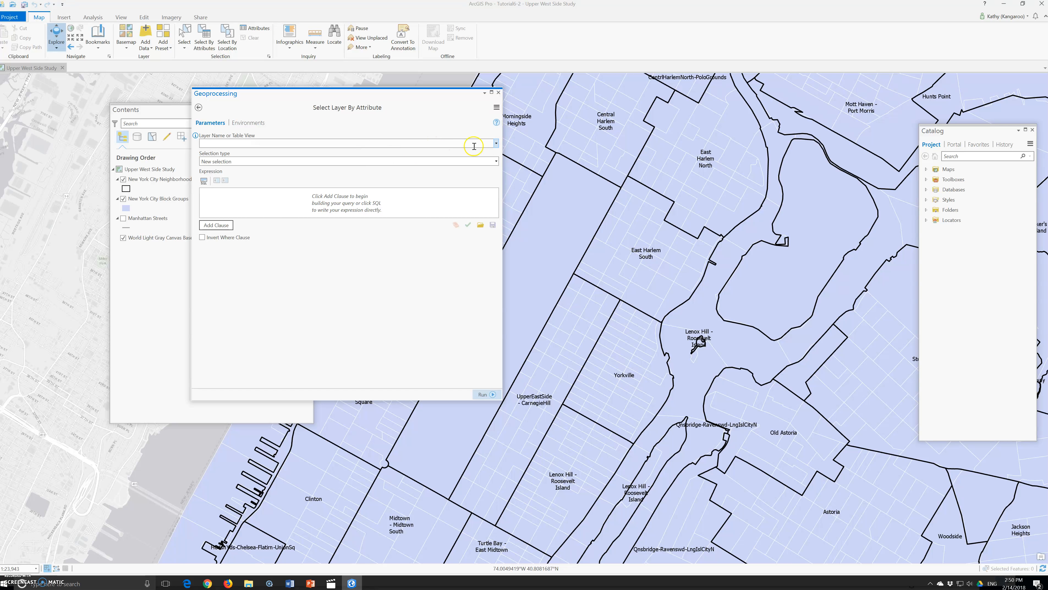
{"action": "left_click", "coordinate": [495, 143]}
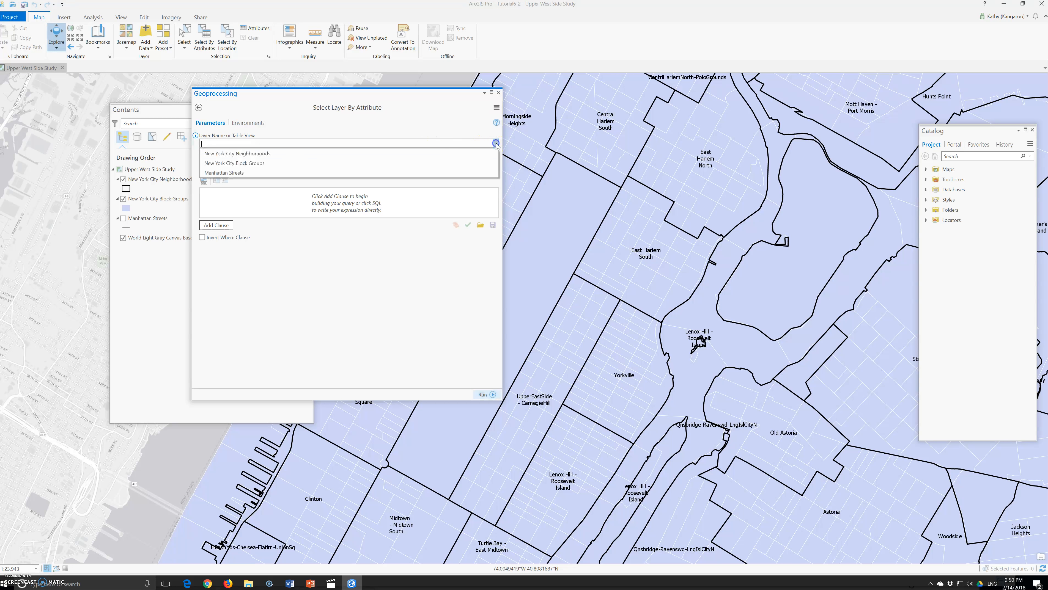
{"action": "left_click", "coordinate": [260, 155]}
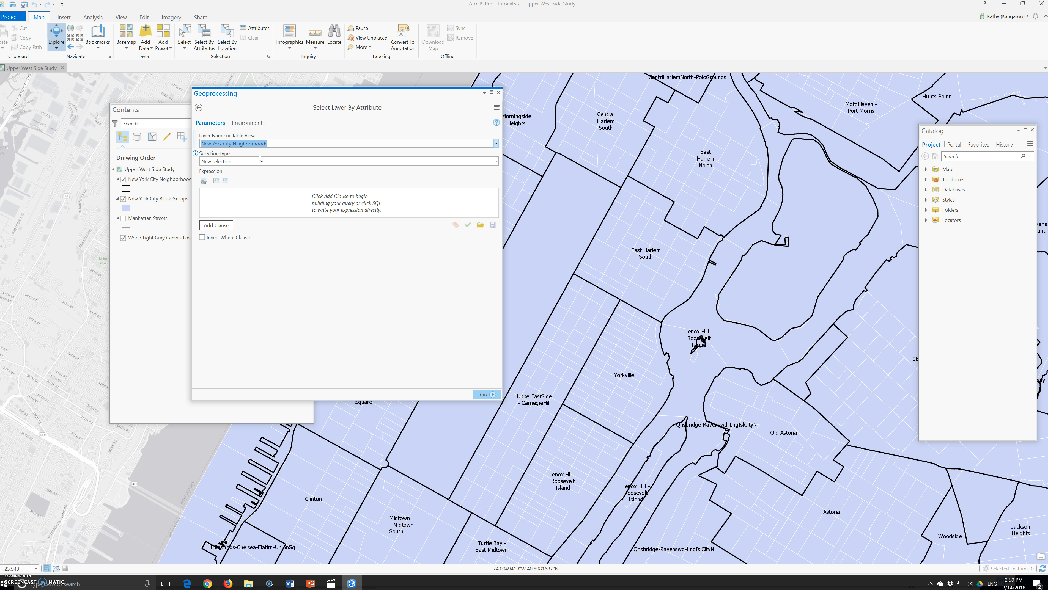
Add a selection clause where Name is Equal to Upper West Side.
{"action": "left_click", "coordinate": [223, 227]}
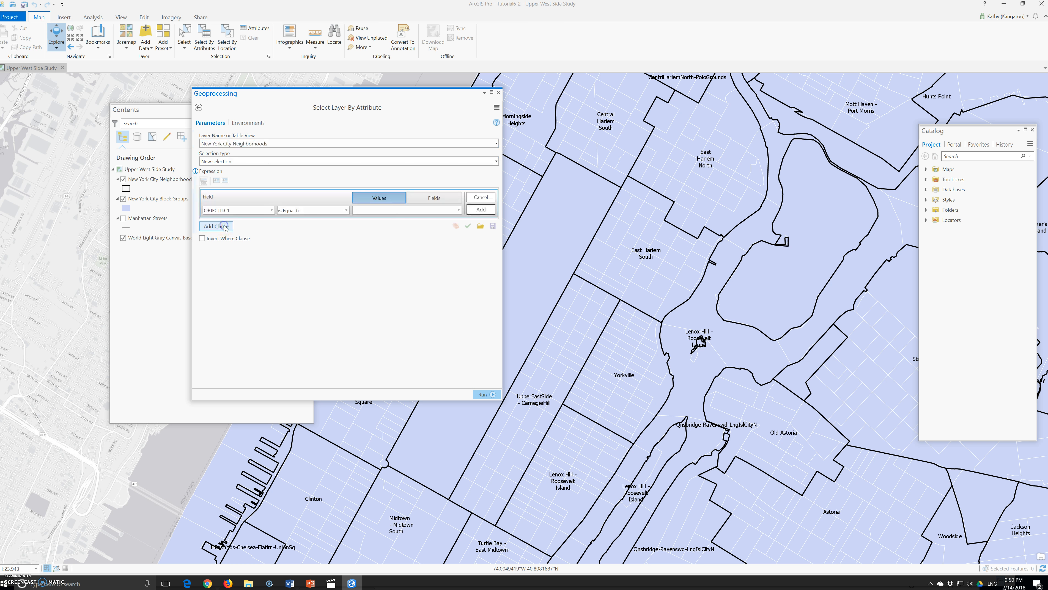
{"action": "left_click", "coordinate": [236, 210]}
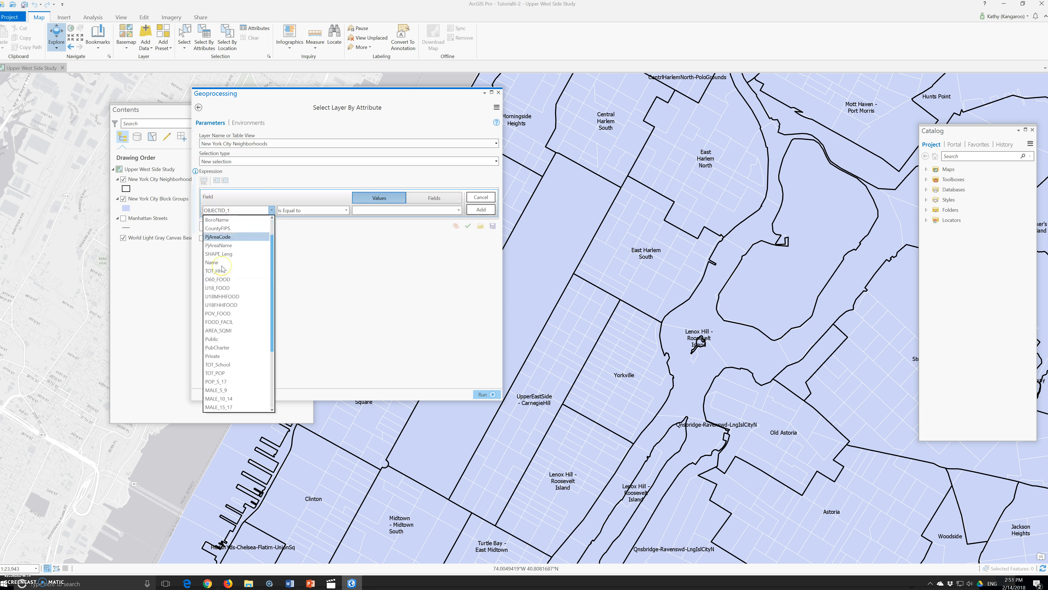
{"action": "left_click", "coordinate": [219, 264]}
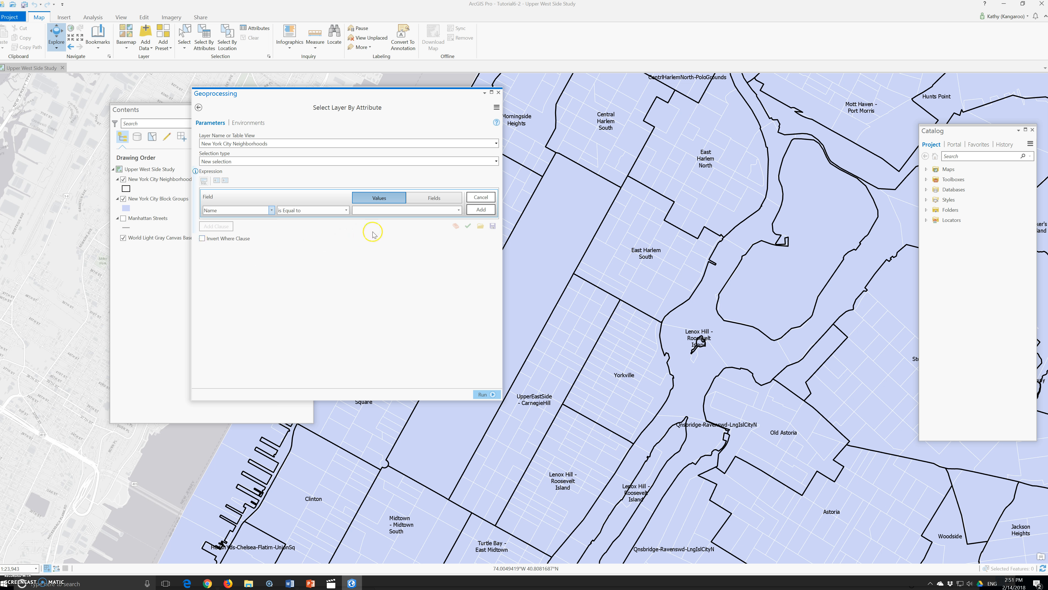
{"action": "left_click", "coordinate": [388, 210]}
{"action": "left_click", "coordinate": [458, 211]}
{"action": "scroll", "coordinate": [408, 351], "scroll_direction": "down", "scroll_amount": 3}
{"action": "scroll", "coordinate": [407, 331], "scroll_direction": "down", "scroll_amount": 20}
{"action": "scroll", "coordinate": [403, 308], "scroll_direction": "down", "scroll_amount": 20}
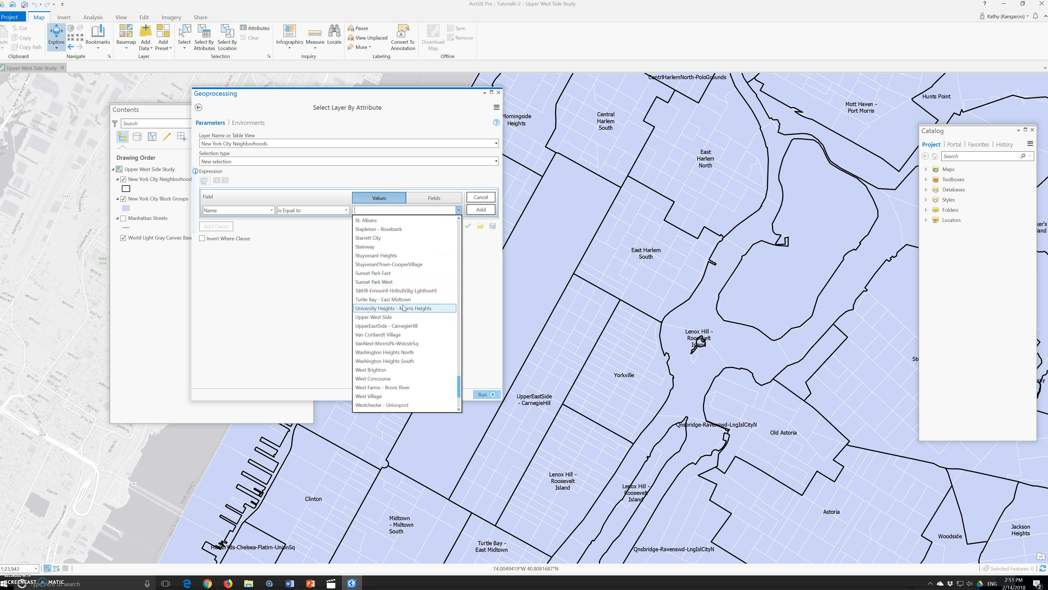
{"action": "left_click", "coordinate": [382, 317]}
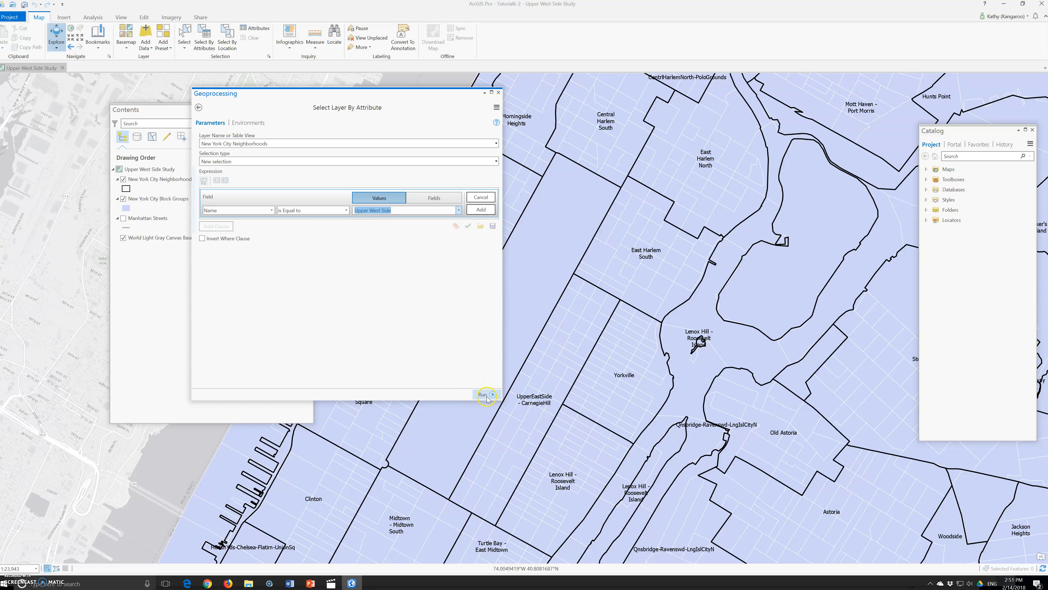
{"action": "left_click", "coordinate": [481, 210]}
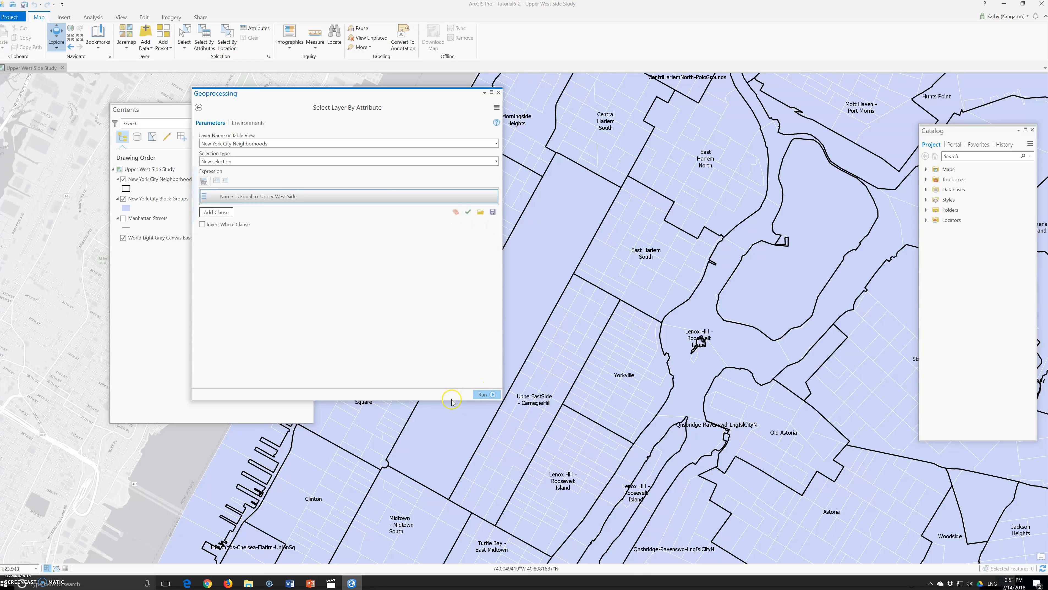
Run the attribute selection and move the Geoprocessing pane away from the layer list.
{"action": "left_click", "coordinate": [491, 395]}
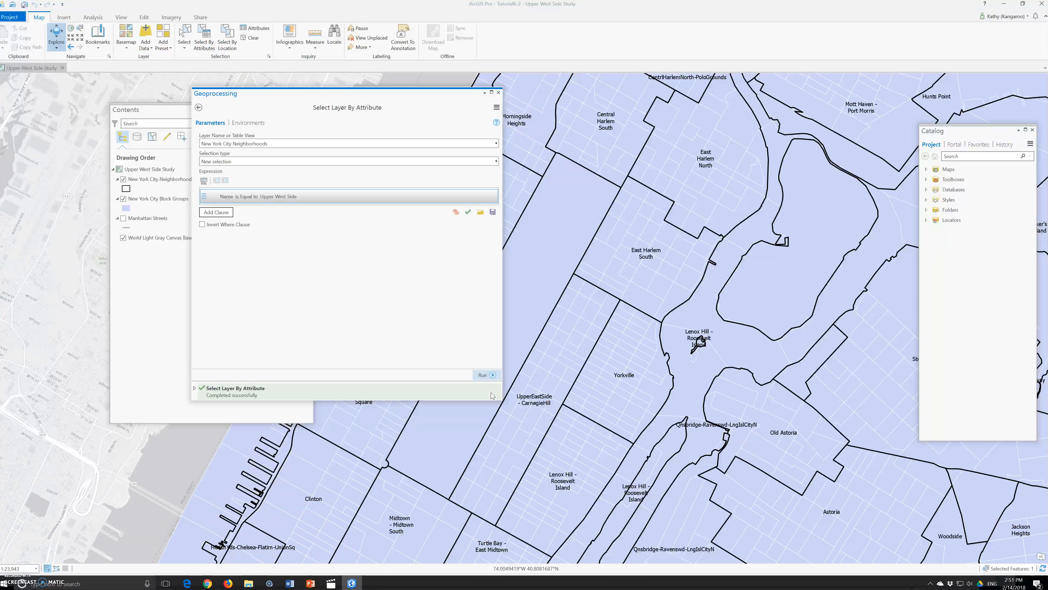
{"action": "left_click", "coordinate": [484, 398]}
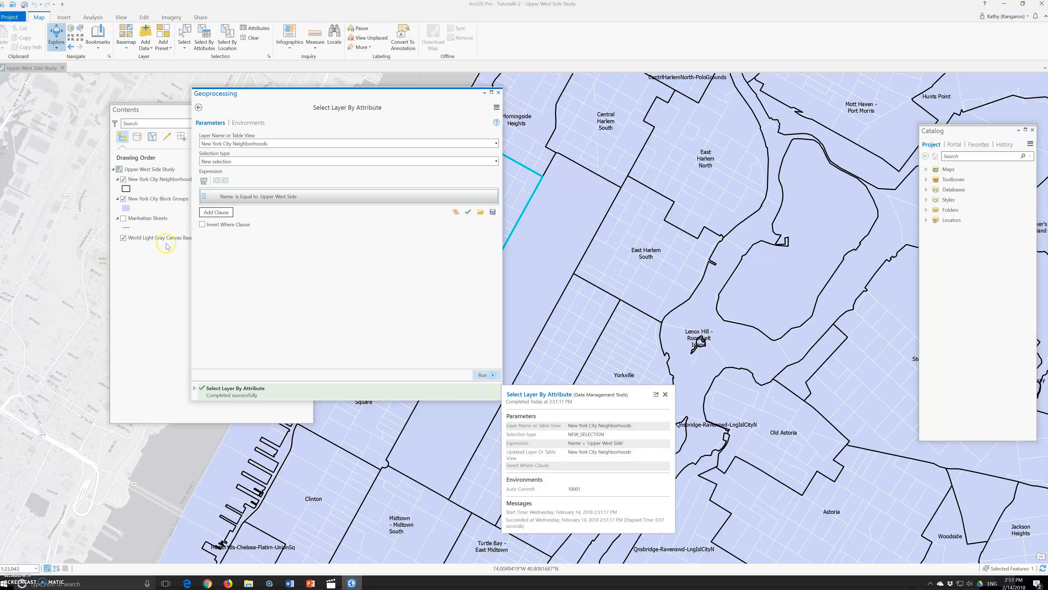
{"action": "left_click_drag", "start_coordinate": [273, 95], "coordinate": [531, 111]}
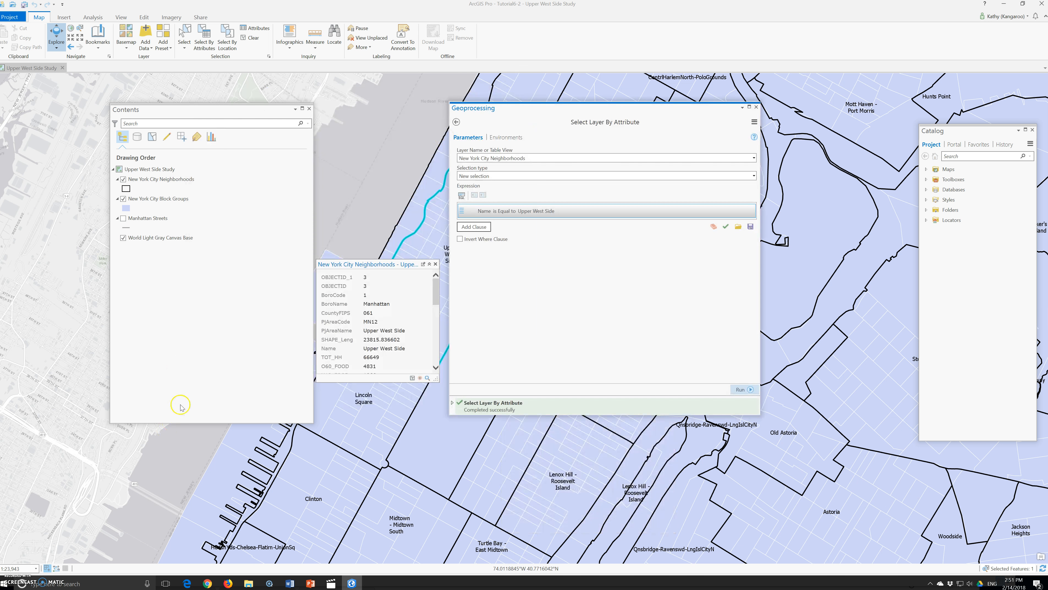
Open the attribute table of the New York City Neighborhoods layer to review the selected record.
{"action": "left_click", "coordinate": [150, 179]}
{"action": "right_click", "coordinate": [149, 178]}
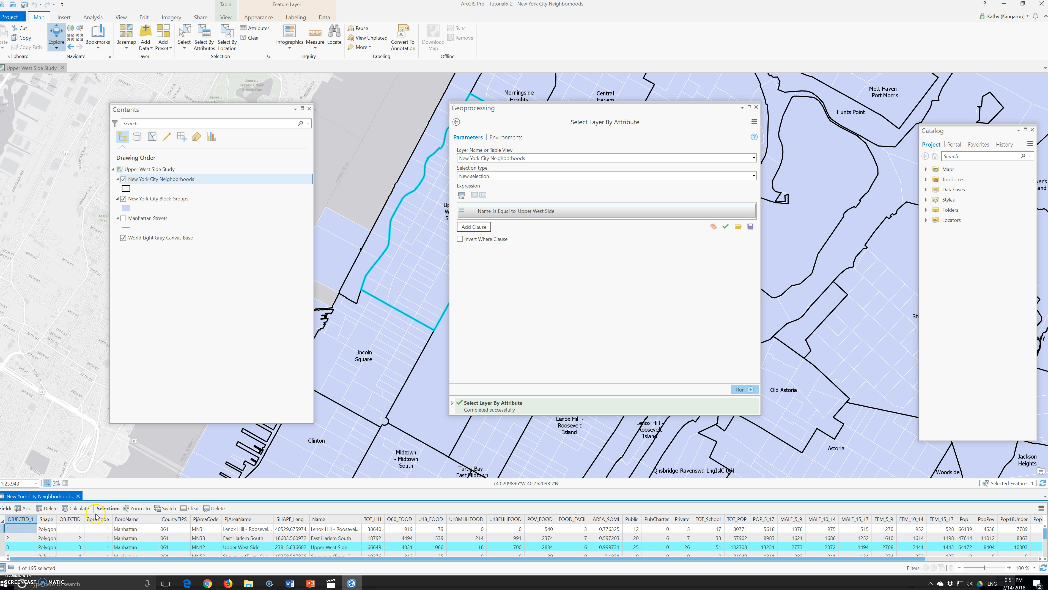
{"action": "mouse_move", "coordinate": [95, 519]}
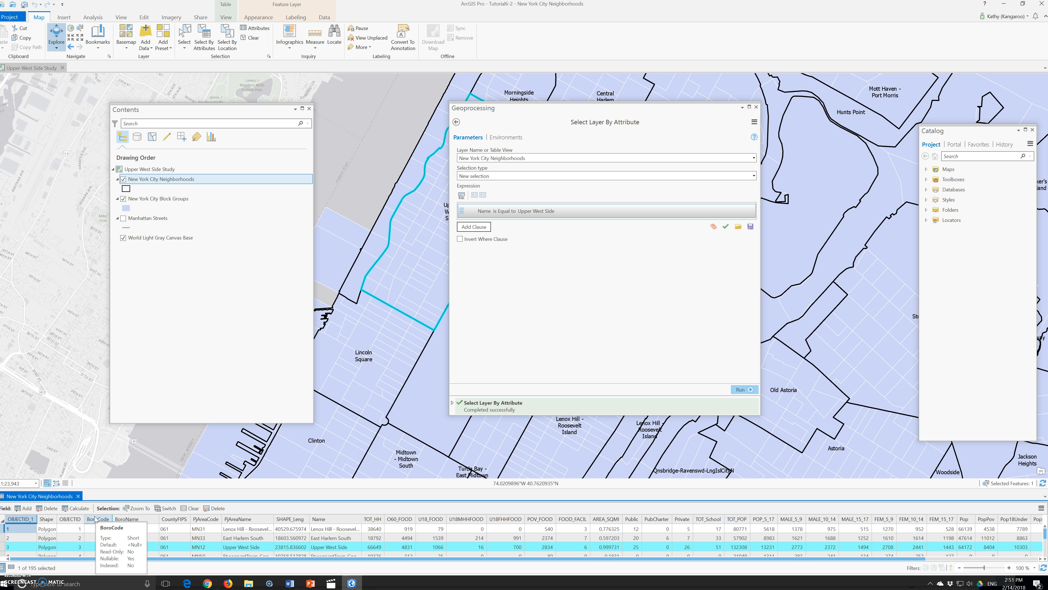
{"action": "left_click", "coordinate": [96, 502]}
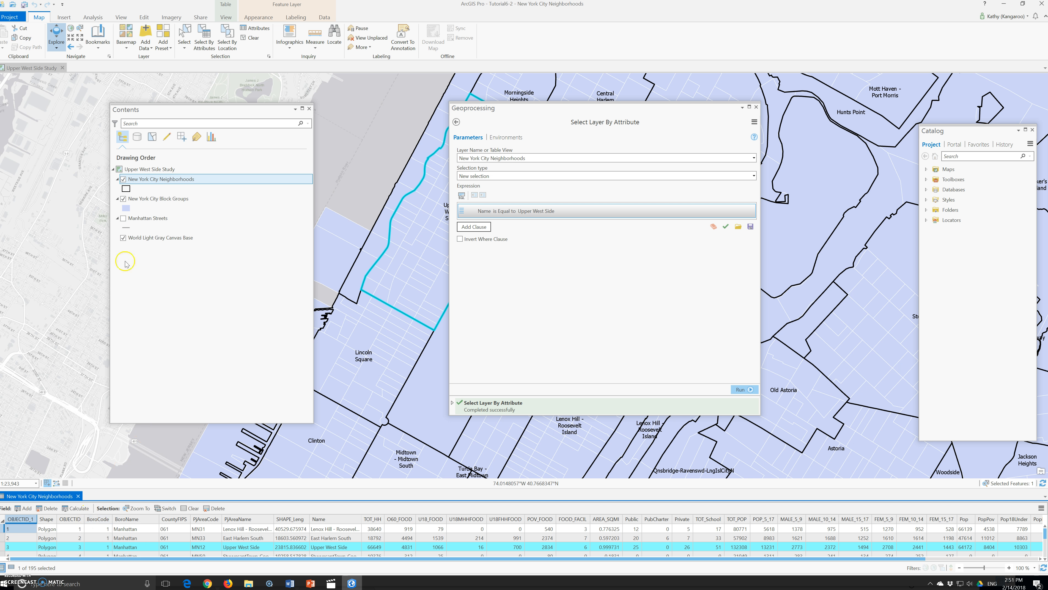
Export the selected New York City Neighborhoods feature to a new feature class named UpperWestSide in Chapter6.gdb.
{"action": "left_click", "coordinate": [149, 181]}
{"action": "right_click", "coordinate": [149, 182]}
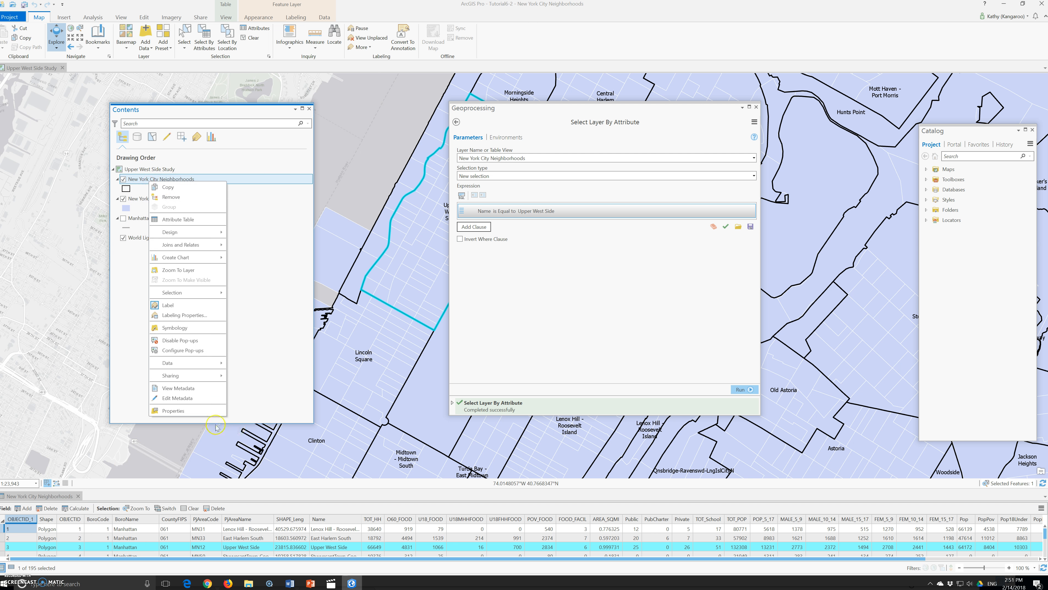
{"action": "mouse_move", "coordinate": [184, 364]}
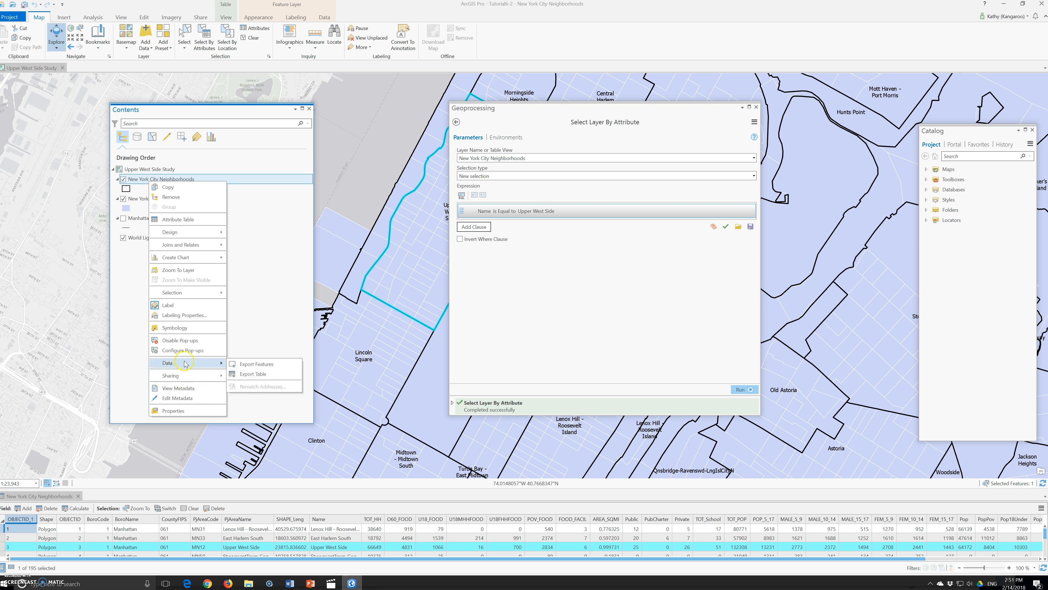
{"action": "left_click", "coordinate": [265, 366]}
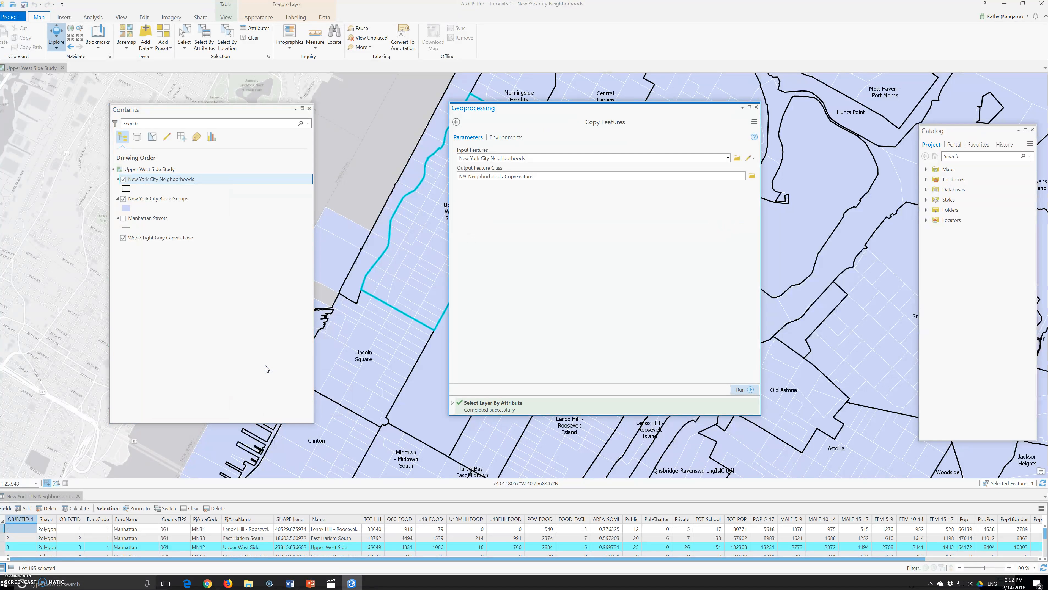
{"action": "left_click", "coordinate": [537, 180]}
{"action": "left_click_drag", "start_coordinate": [513, 183], "coordinate": [651, 175]}
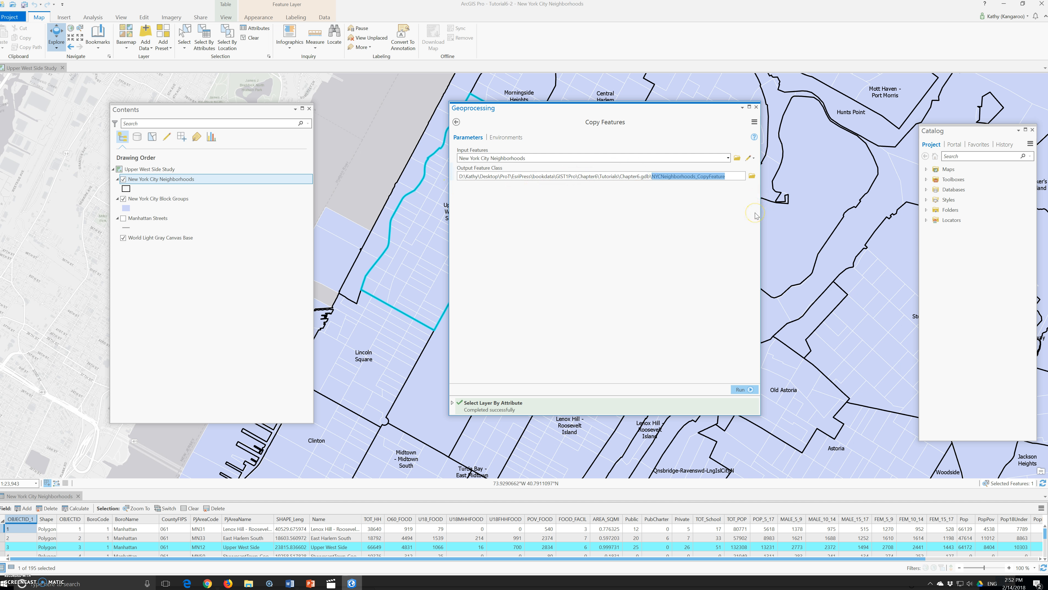
{"action": "type", "text": "UpperWestSide"}
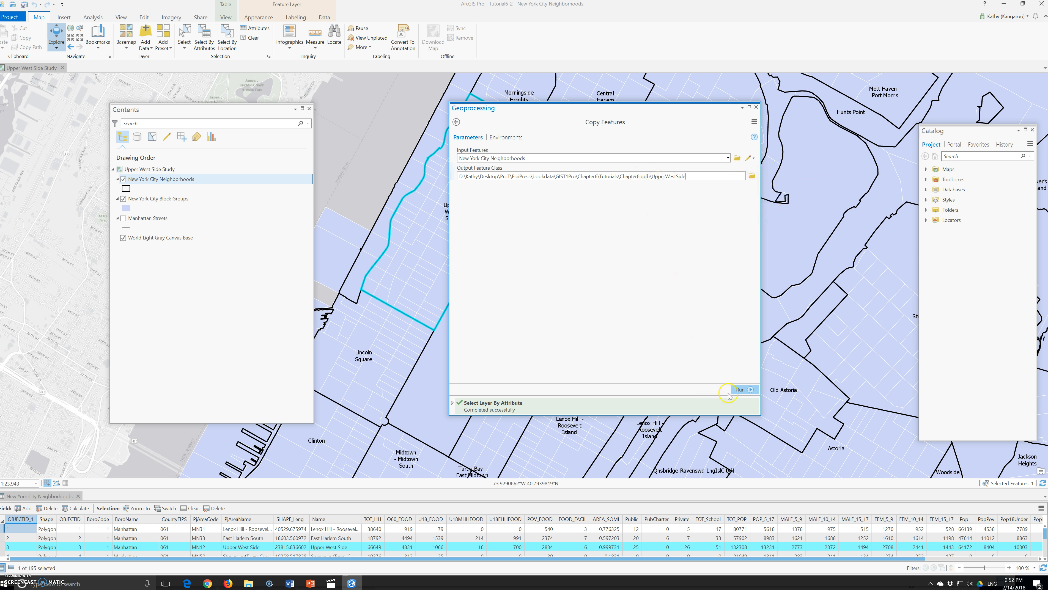
{"action": "left_click", "coordinate": [745, 389]}
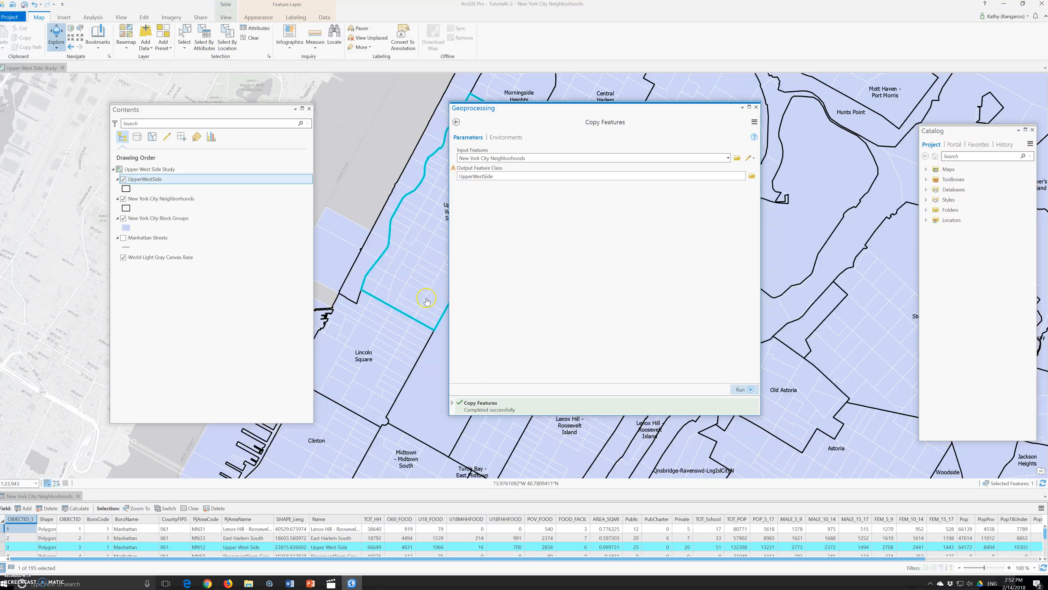
Hide the New York City Neighborhoods and New York City Block Groups layers and turn on labels for the UpperWestSide layer.
{"action": "left_click", "coordinate": [124, 199]}
{"action": "left_click", "coordinate": [124, 219]}
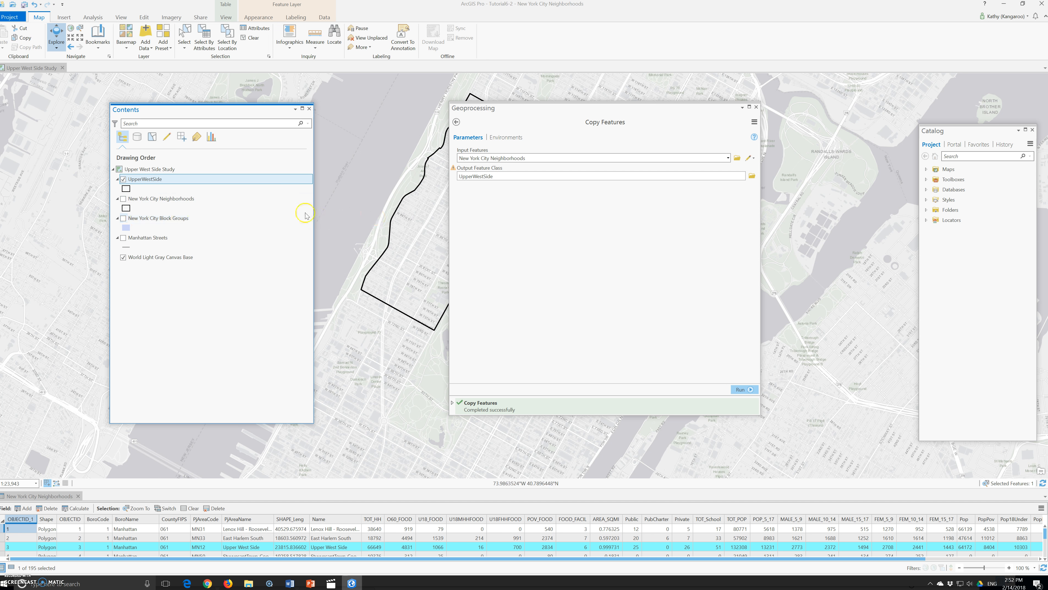
{"action": "right_click", "coordinate": [154, 182]}
{"action": "left_click", "coordinate": [177, 304]}
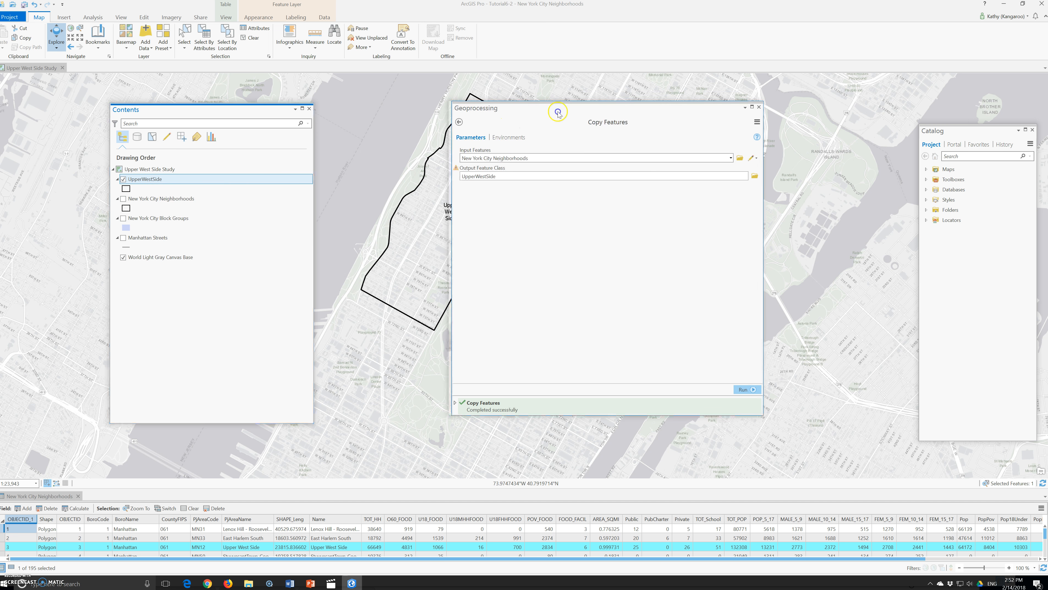
{"action": "left_click_drag", "start_coordinate": [523, 110], "coordinate": [723, 123]}
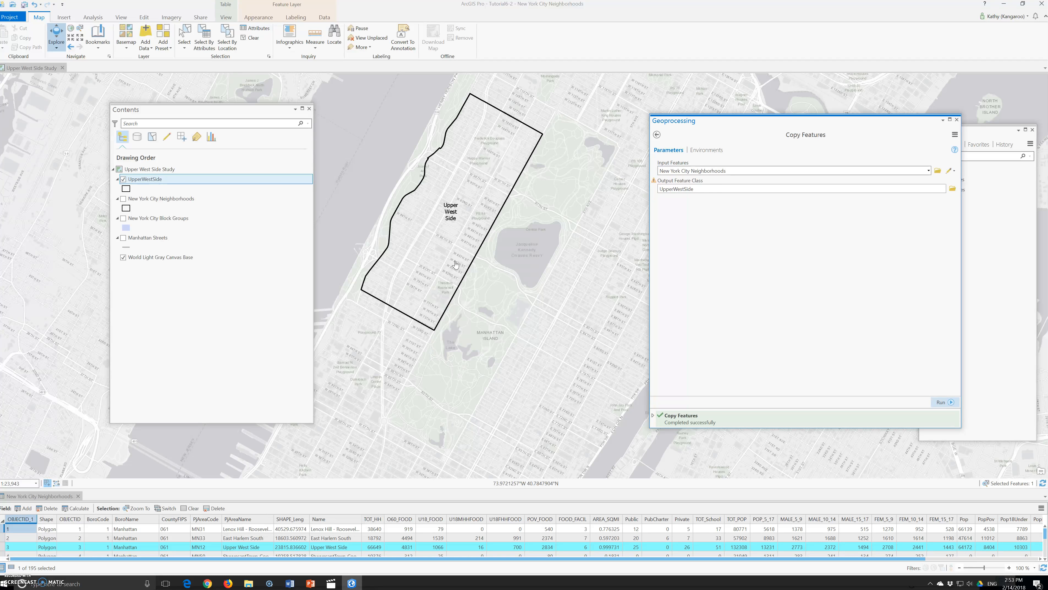
Start Select Layer By Location with New York City Block Groups as the input layer.
{"action": "left_click", "coordinate": [450, 270]}
{"action": "left_click", "coordinate": [227, 48]}
{"action": "left_click_drag", "start_coordinate": [480, 120], "coordinate": [475, 126]}
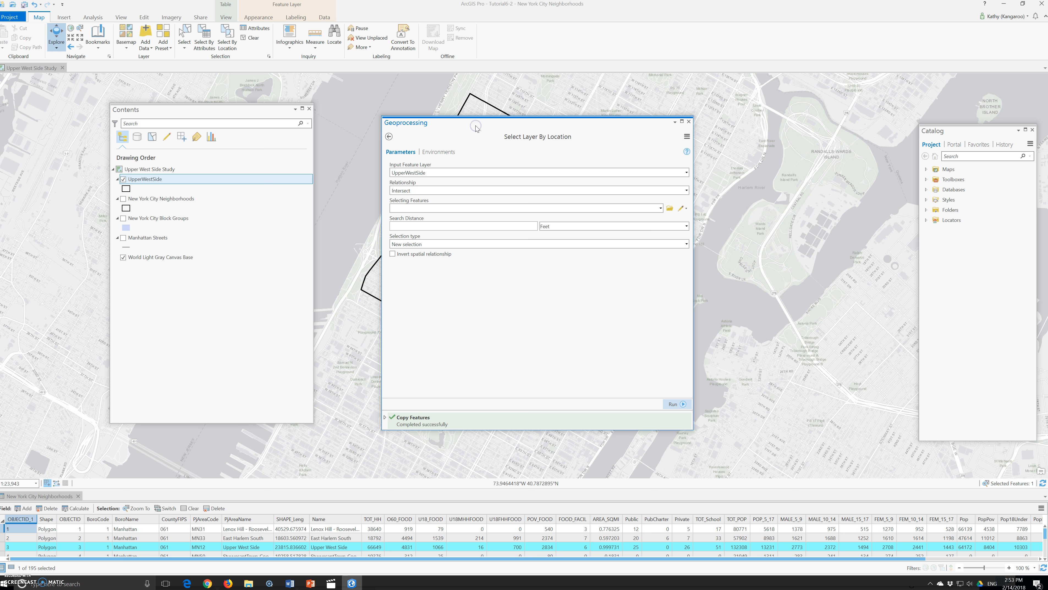
{"action": "left_click", "coordinate": [511, 171]}
{"action": "left_click", "coordinate": [686, 172]}
{"action": "left_click", "coordinate": [439, 201]}
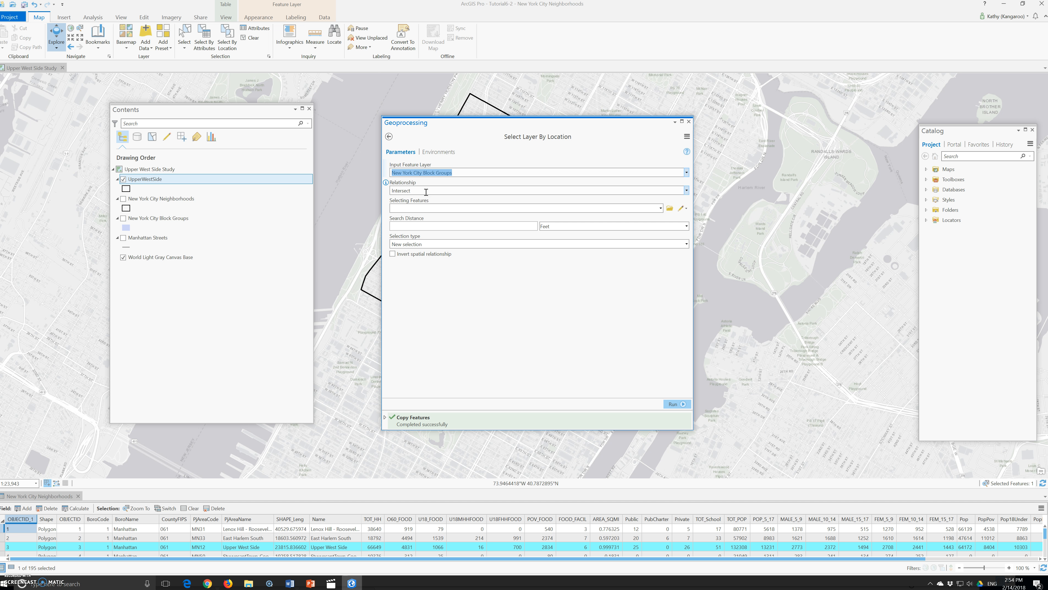
Select the block groups that have their center in UpperWestSide and close the New York City Neighborhoods attribute table.
{"action": "left_click", "coordinate": [686, 190]}
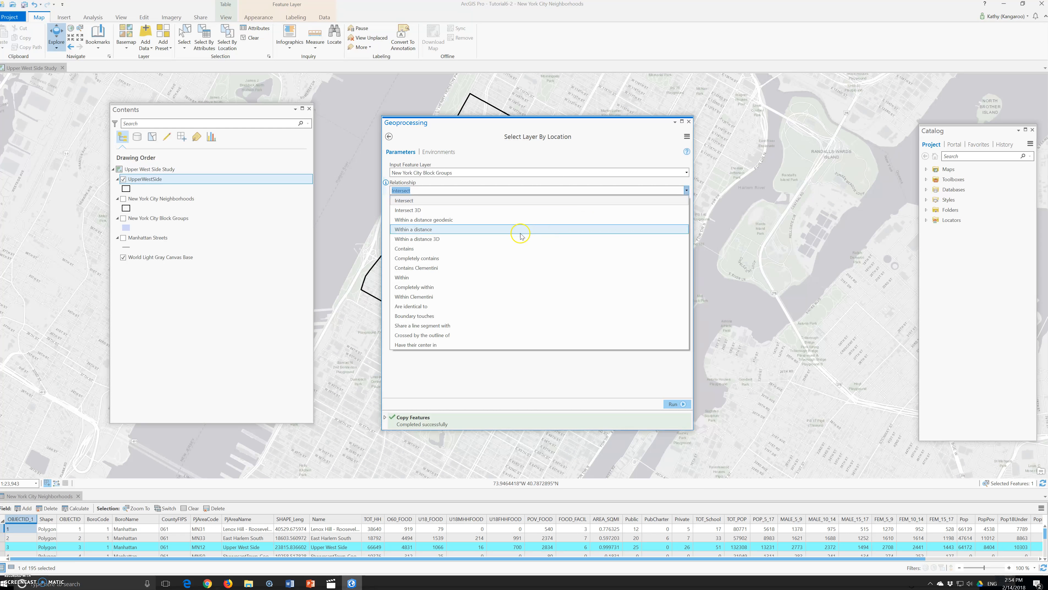
{"action": "left_click", "coordinate": [502, 308]}
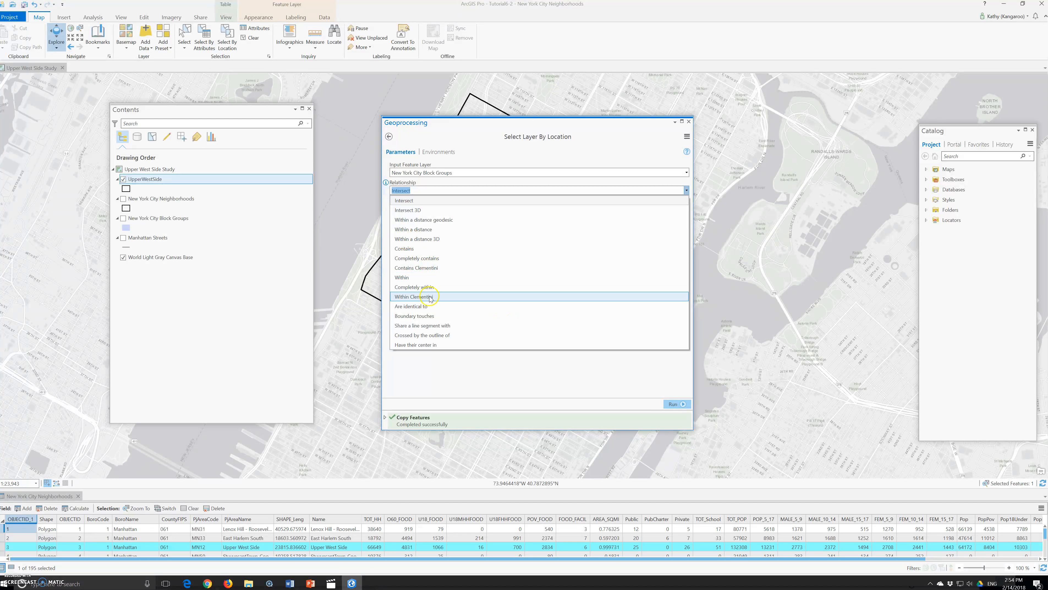
{"action": "left_click", "coordinate": [420, 347]}
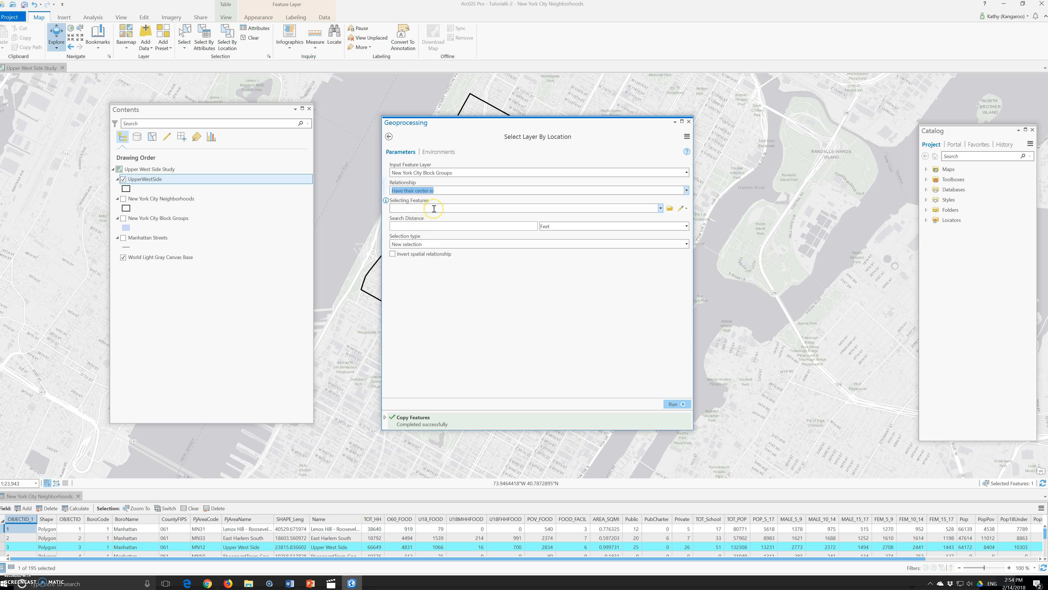
{"action": "left_click", "coordinate": [451, 209]}
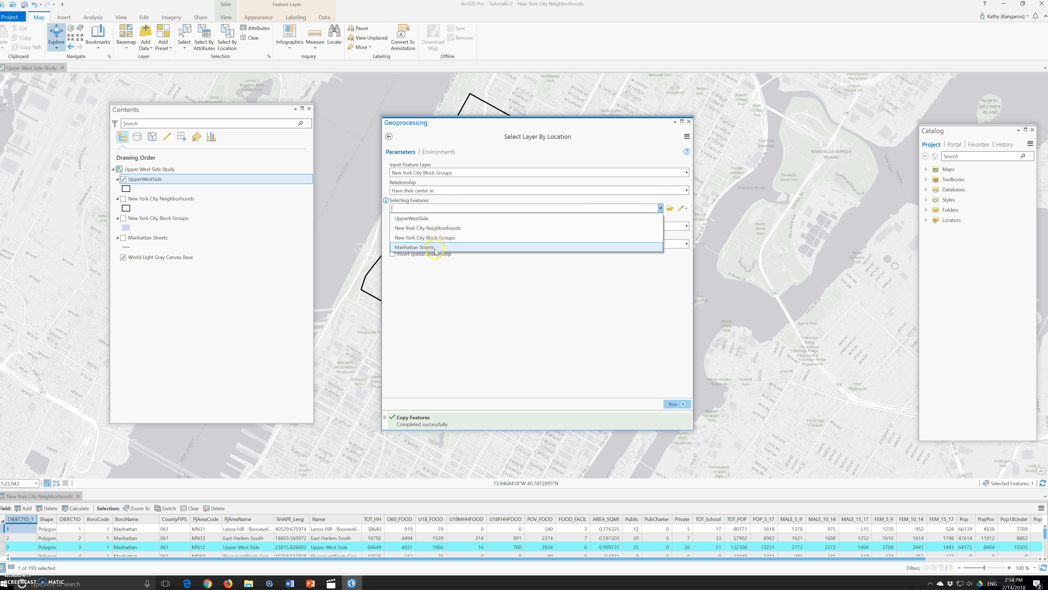
{"action": "left_click", "coordinate": [435, 220]}
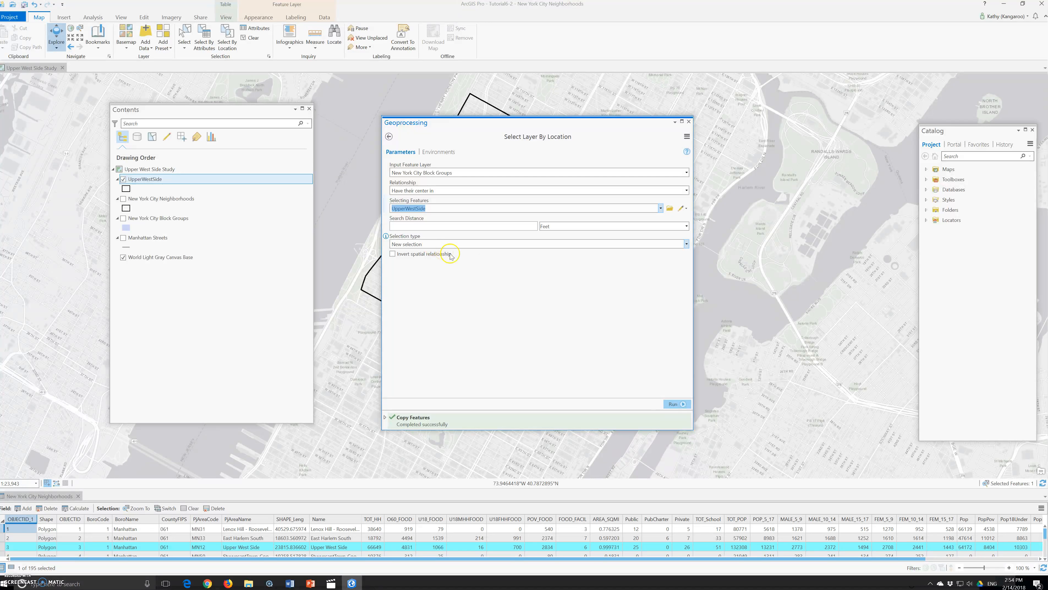
{"action": "left_click", "coordinate": [675, 405]}
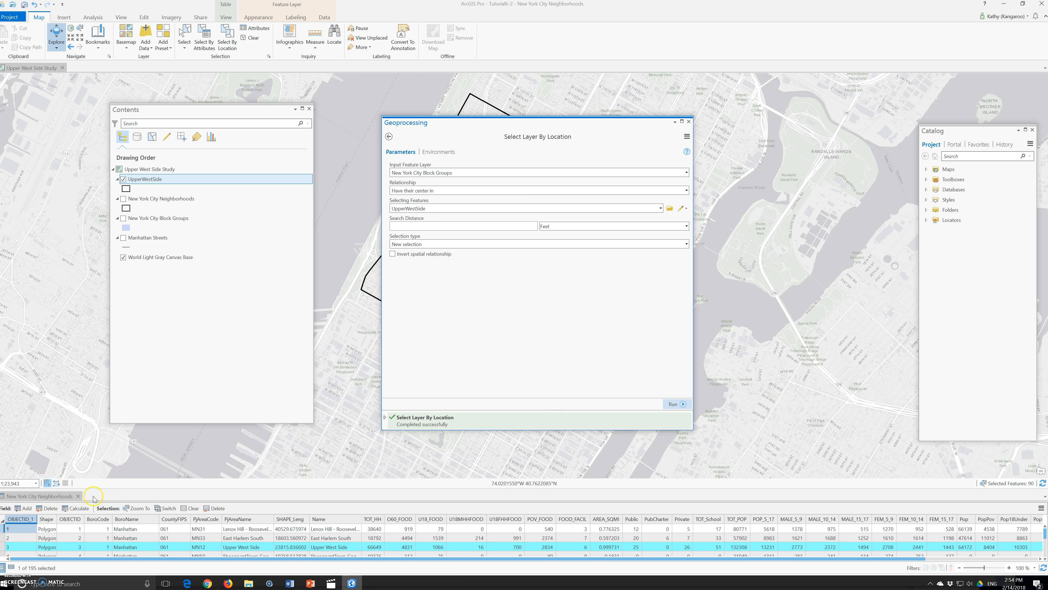
{"action": "left_click", "coordinate": [78, 496]}
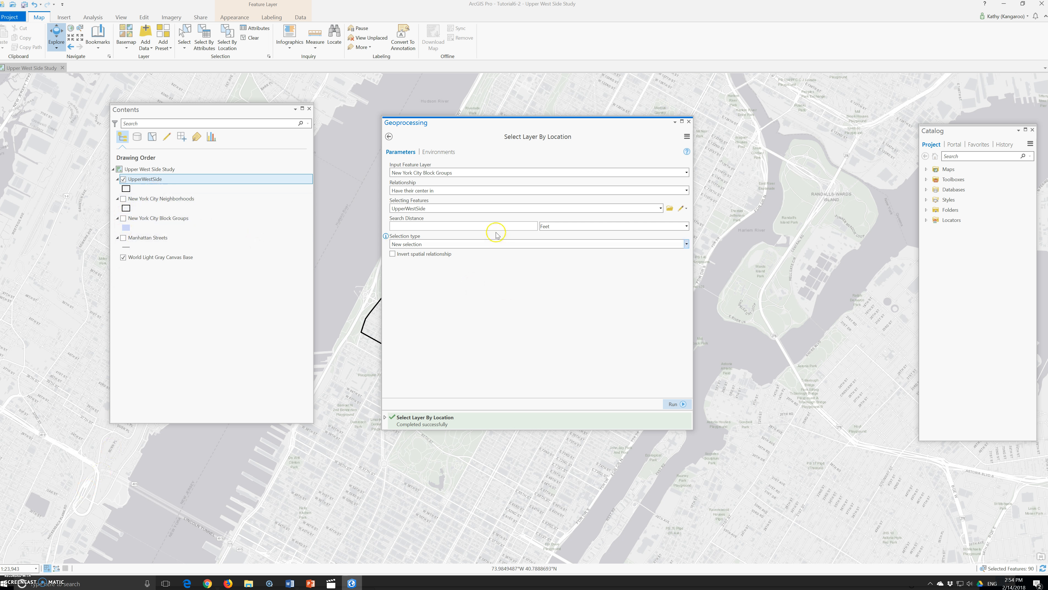
{"action": "right_click", "coordinate": [149, 179]}
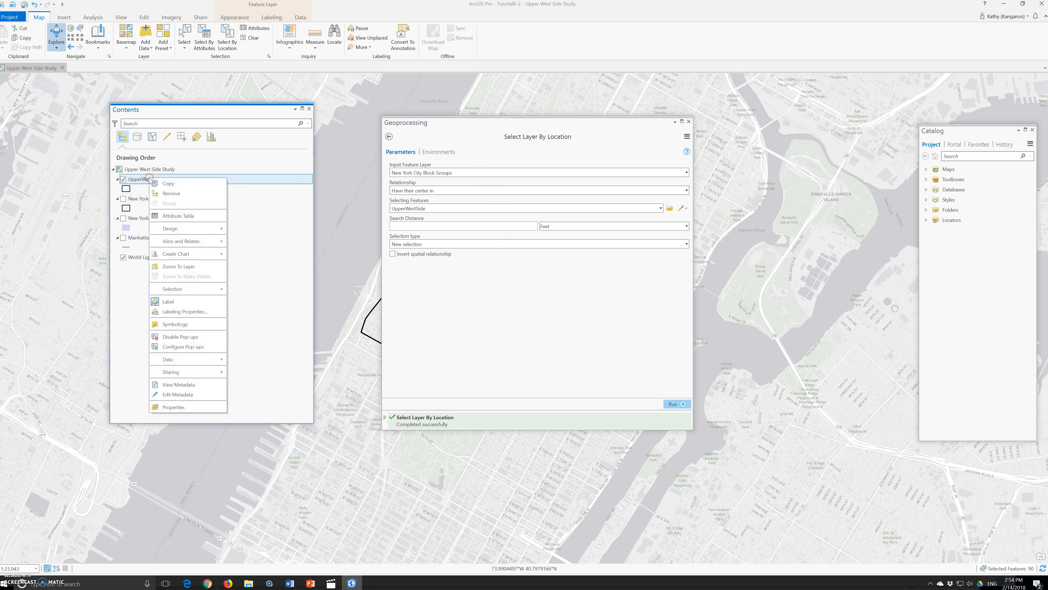
{"action": "left_click", "coordinate": [179, 214]}
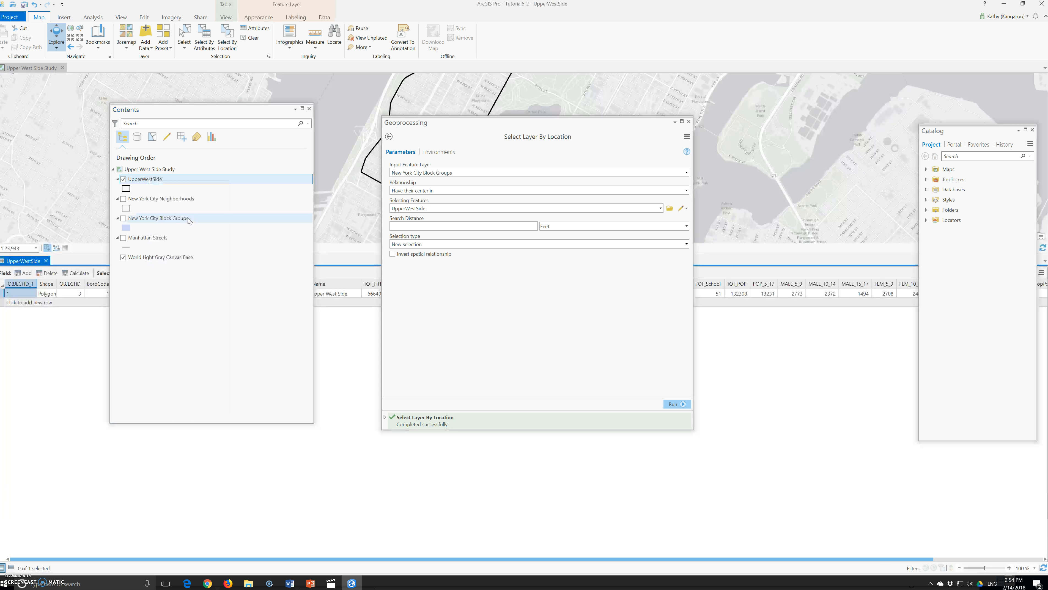
{"action": "left_click", "coordinate": [45, 260]}
Show the New York City Block Groups layer and open its attribute table, moving the Geoprocessing pane off the selected area.
{"action": "right_click", "coordinate": [118, 219]}
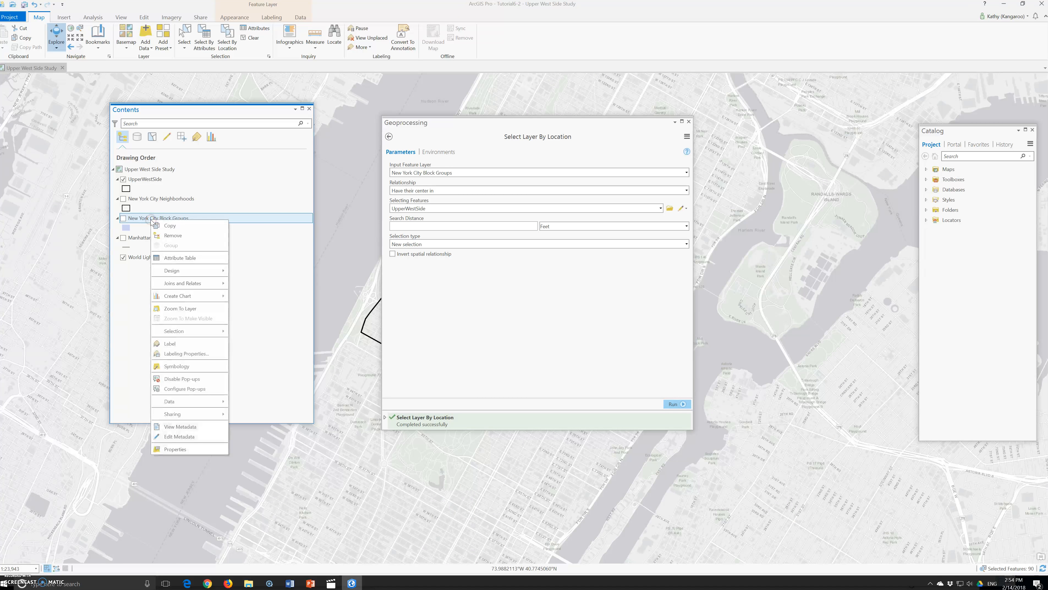
{"action": "left_click", "coordinate": [123, 219]}
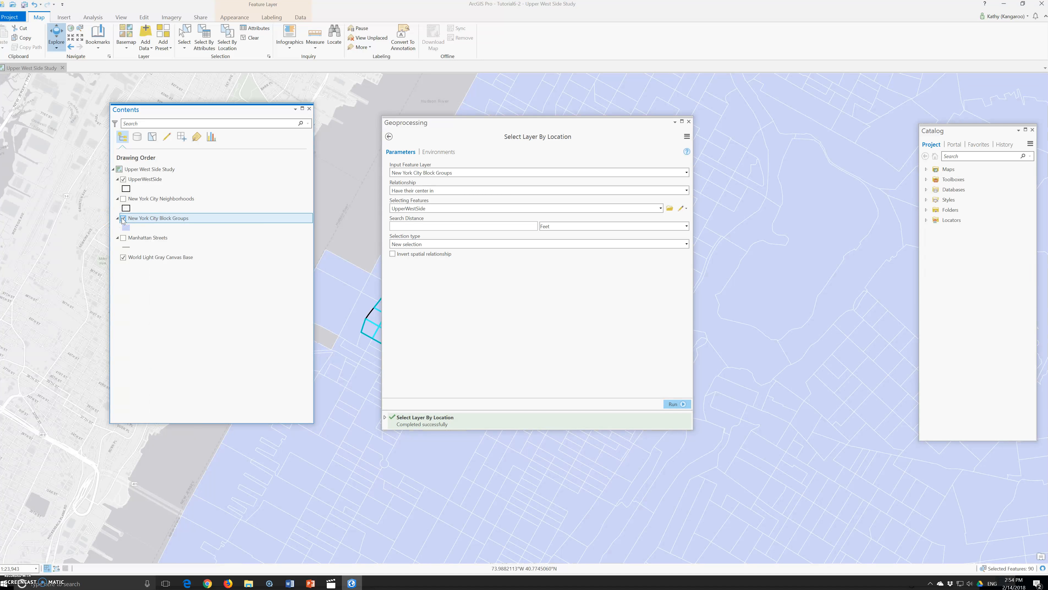
{"action": "right_click", "coordinate": [147, 218]}
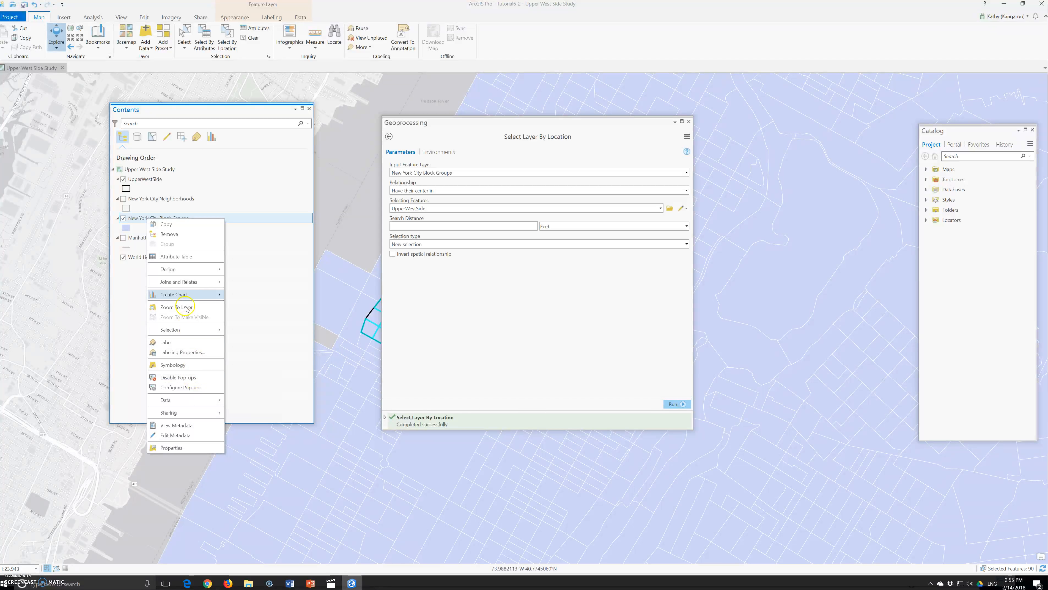
{"action": "left_click", "coordinate": [174, 257]}
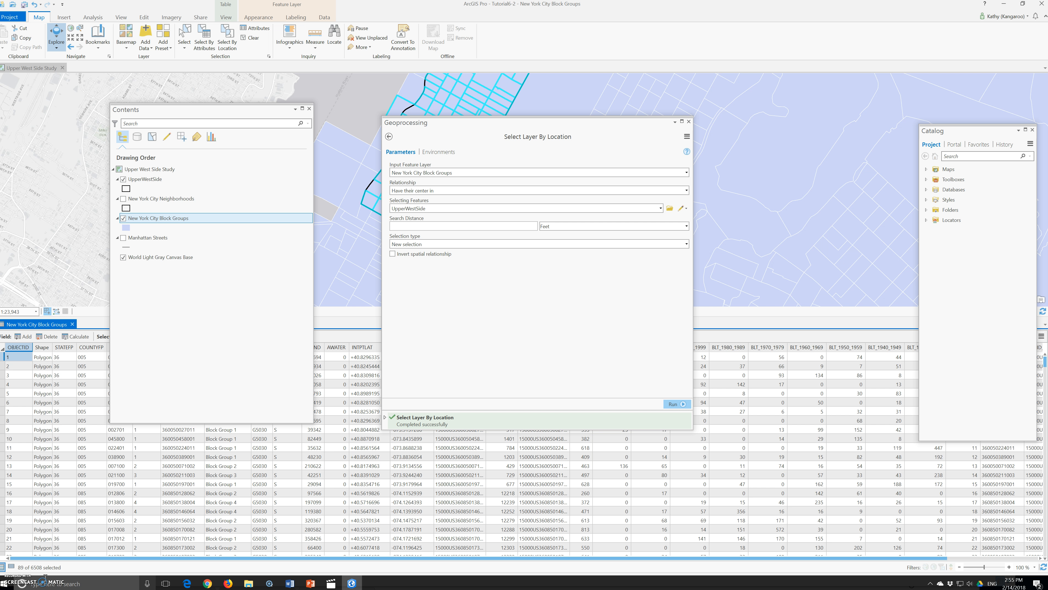
{"action": "left_click_drag", "start_coordinate": [440, 125], "coordinate": [748, 229]}
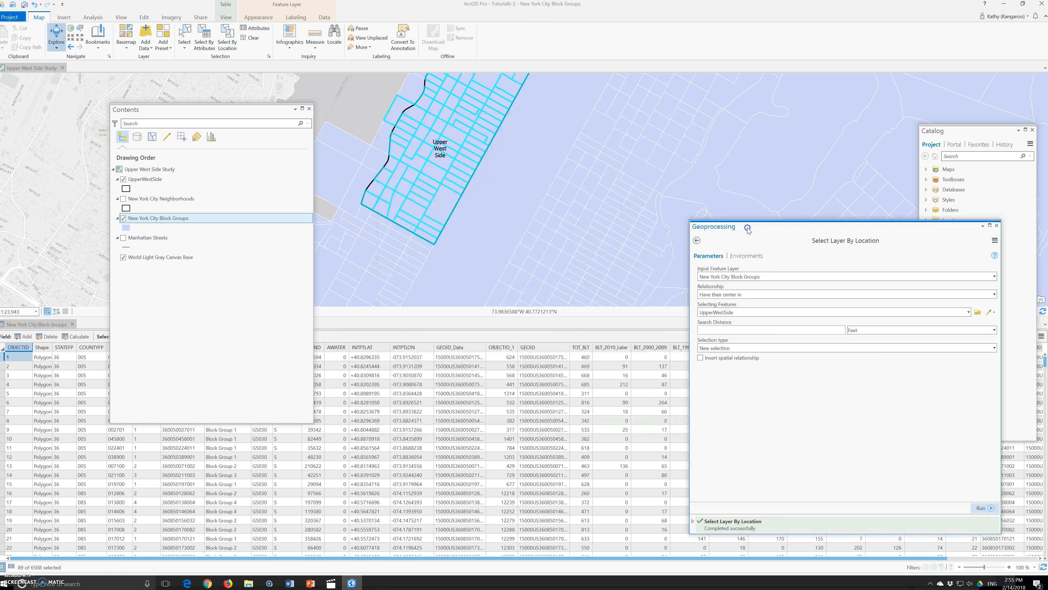
Add the remaining block groups along the Upper West Side's riverfront to the current selection.
{"action": "scroll", "coordinate": [541, 252], "scroll_direction": "down", "scroll_amount": 2}
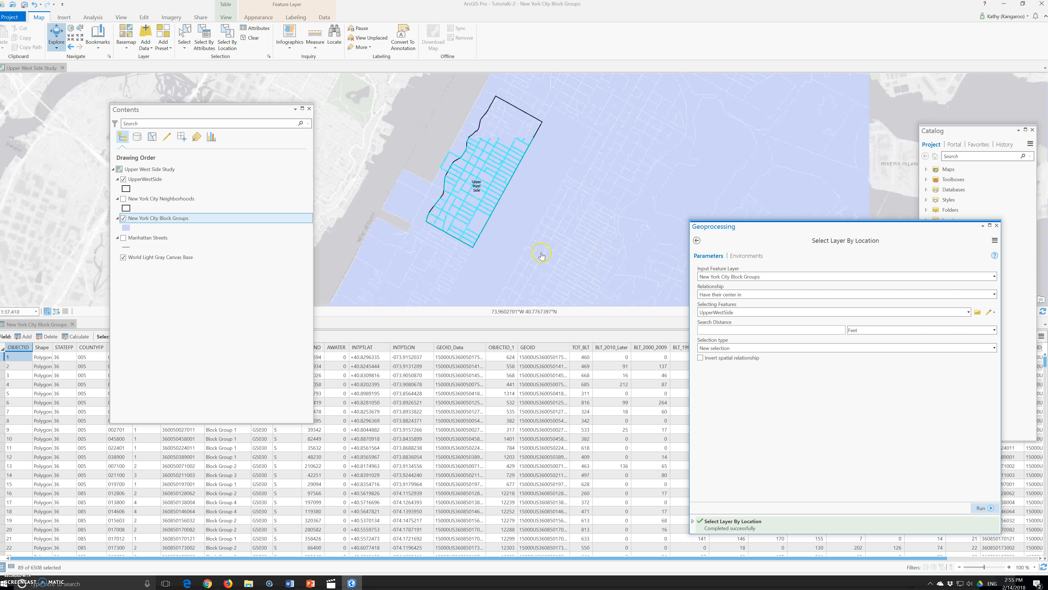
{"action": "left_click_drag", "start_coordinate": [554, 224], "coordinate": [539, 287]}
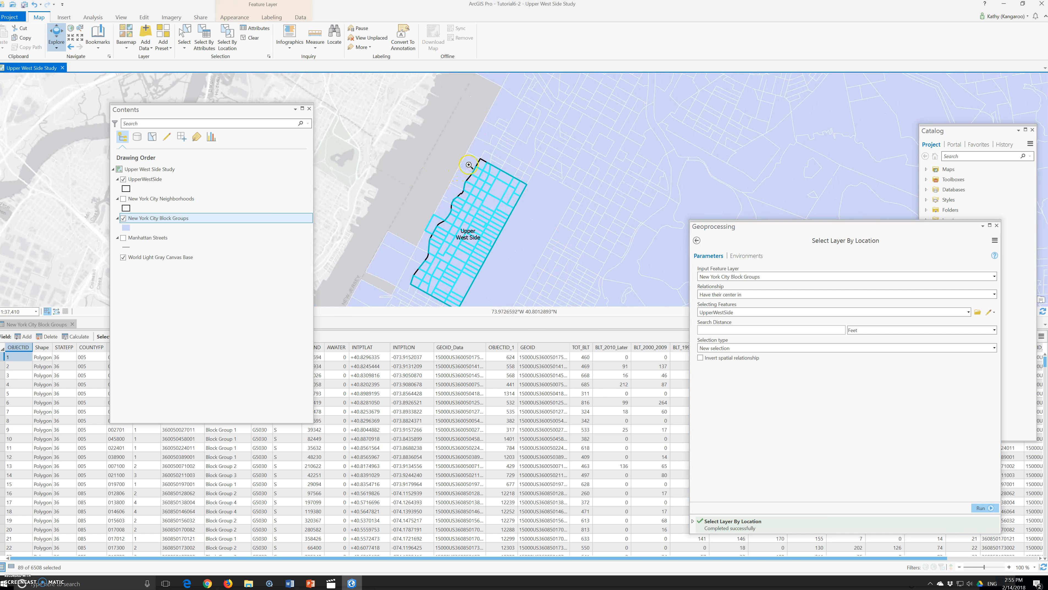
{"action": "scroll", "coordinate": [467, 165], "scroll_direction": "up", "scroll_amount": 2}
{"action": "left_click_drag", "start_coordinate": [467, 164], "coordinate": [562, 201]}
{"action": "scroll", "coordinate": [562, 201], "scroll_direction": "down", "scroll_amount": 6}
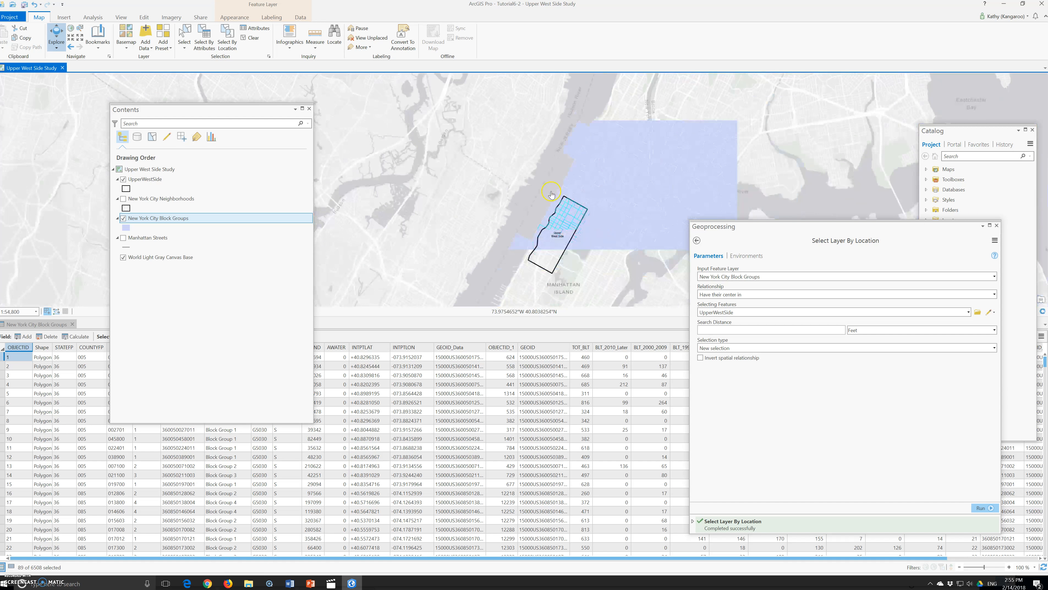
{"action": "left_click", "coordinate": [184, 34]}
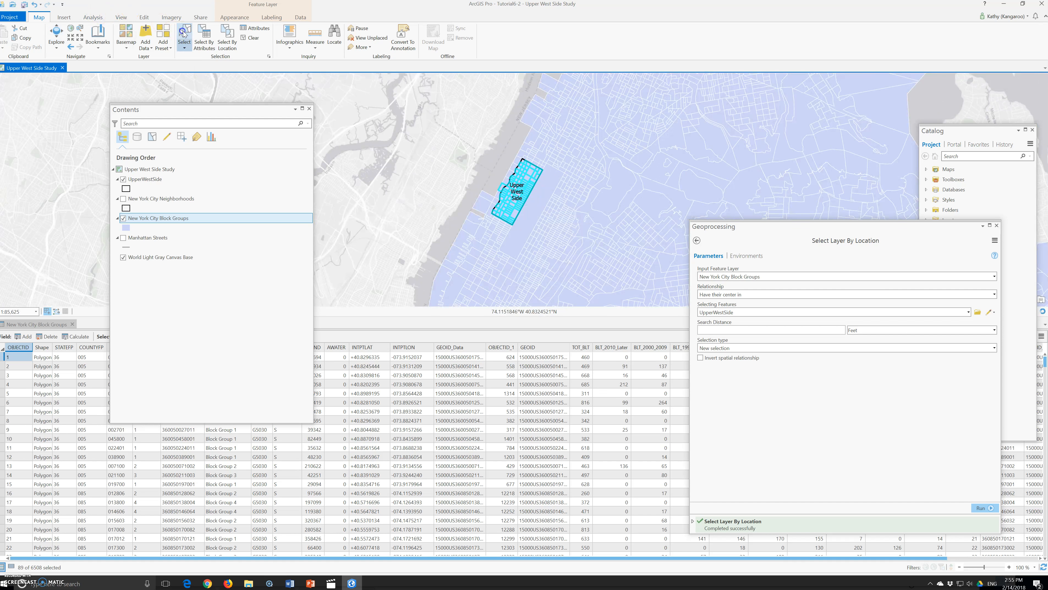
{"action": "scroll", "coordinate": [546, 205], "scroll_direction": "up", "scroll_amount": 4}
{"action": "left_click", "coordinate": [475, 98], "text": "shift"}
{"action": "left_click", "coordinate": [464, 110], "text": "shift"}
{"action": "left_click", "coordinate": [457, 129], "text": "shift"}
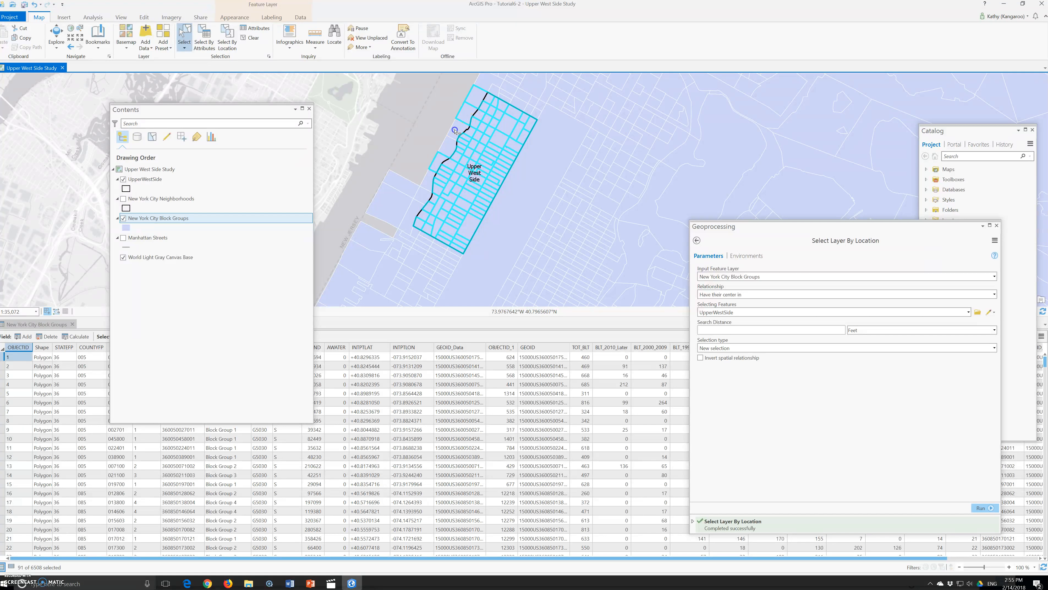
{"action": "left_click", "coordinate": [447, 147], "text": "shift"}
{"action": "left_click", "coordinate": [429, 181], "text": "shift"}
{"action": "left_click", "coordinate": [422, 192], "text": "shift"}
{"action": "left_click", "coordinate": [422, 218], "text": "shift"}
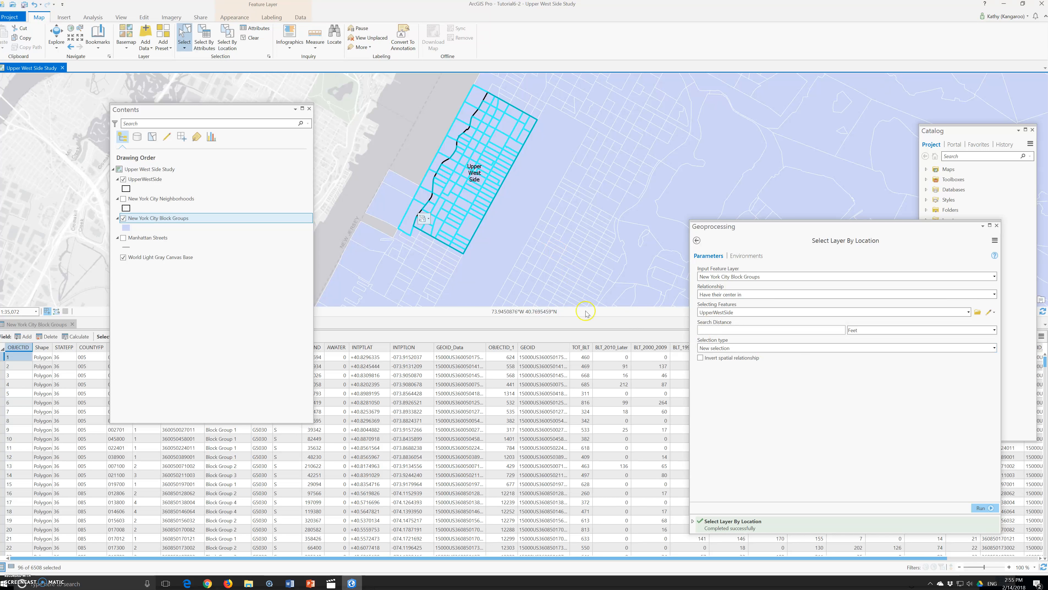
Export the selected New York City Block Groups features to a new feature class named NUpperWestSideBlockGroups in Chapter6.gdb.
{"action": "right_click", "coordinate": [166, 219]}
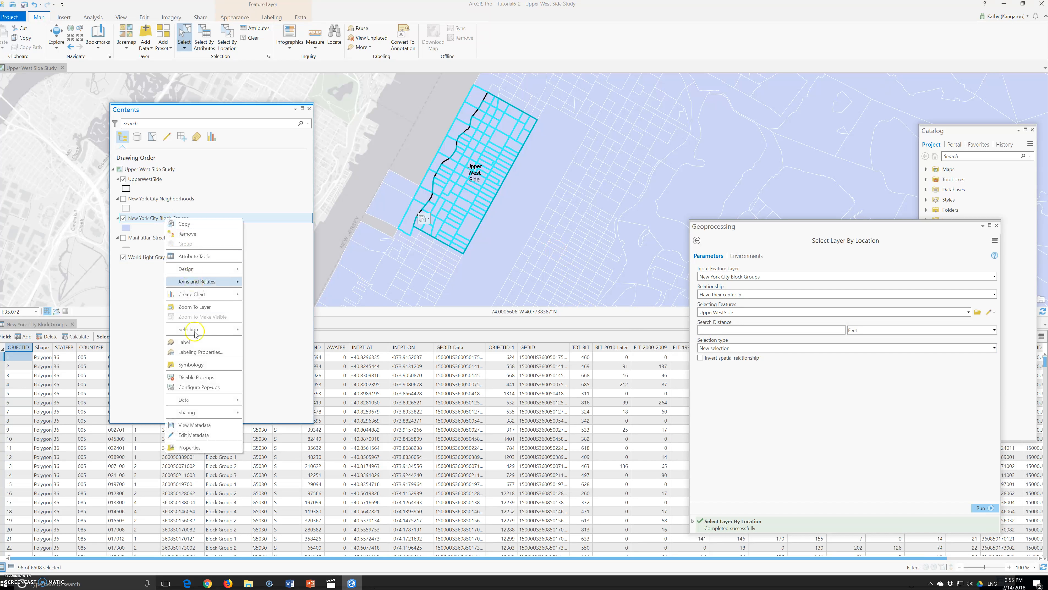
{"action": "mouse_move", "coordinate": [206, 400]}
{"action": "left_click", "coordinate": [274, 401]}
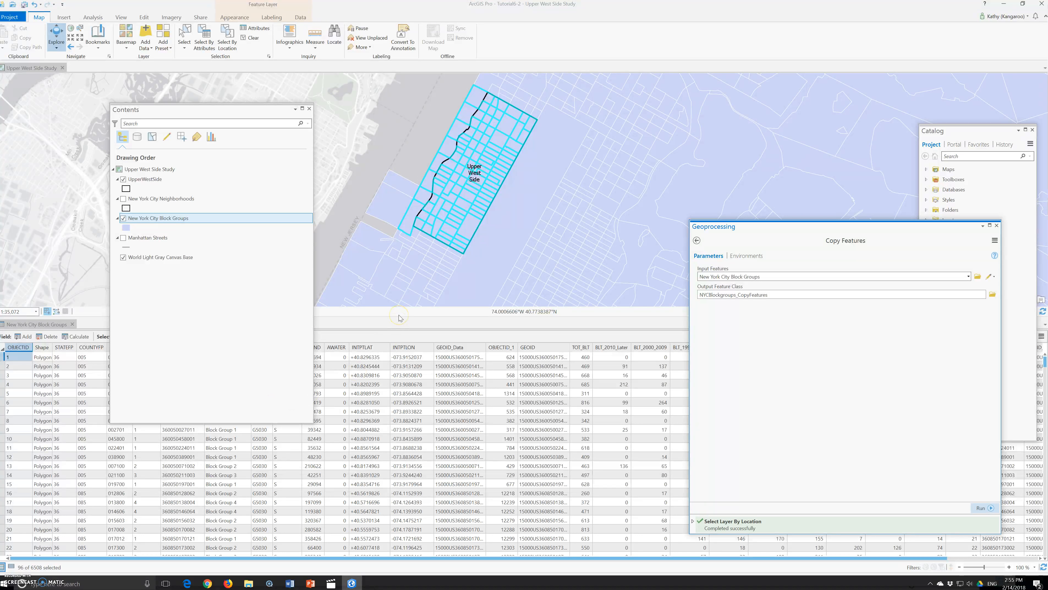
{"action": "left_click_drag", "start_coordinate": [788, 219], "coordinate": [455, 168]}
{"action": "left_click", "coordinate": [739, 195]}
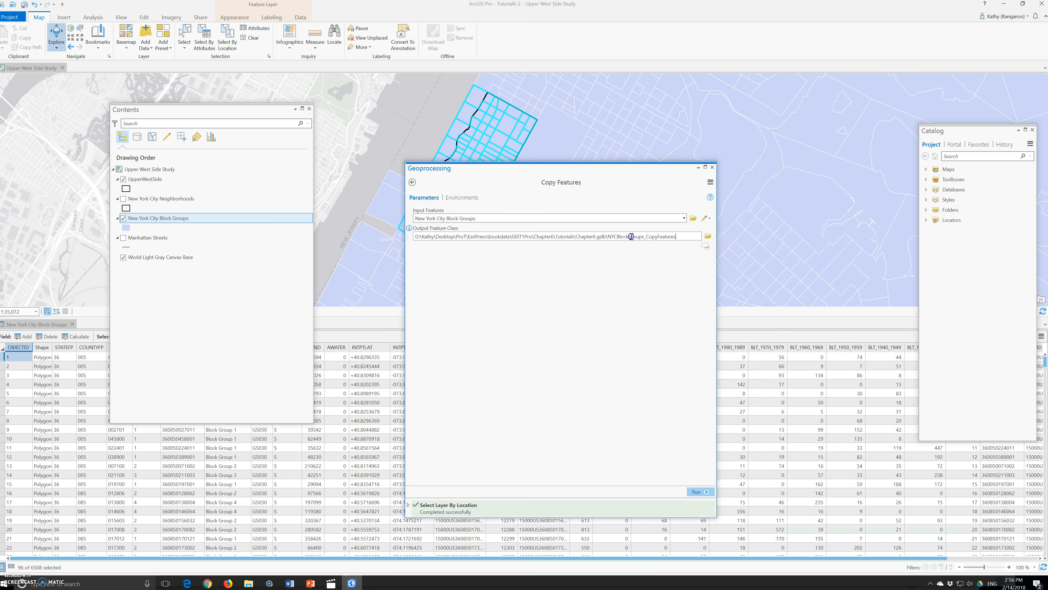
{"action": "left_click_drag", "start_coordinate": [676, 236], "coordinate": [609, 235]}
{"action": "key", "text": "BackSpace"}
{"action": "type", "text": "UpperWestSideBlockGroups"}
{"action": "left_click", "coordinate": [697, 492]}
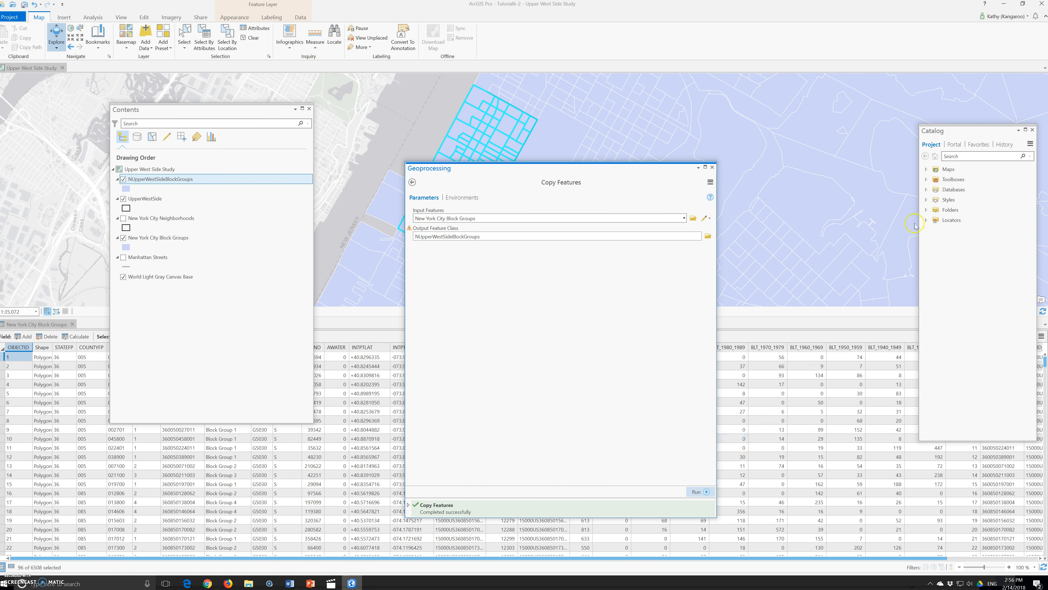
Show the Manhattan Streets layer and clear the selection of all features on the map.
{"action": "left_click", "coordinate": [713, 167]}
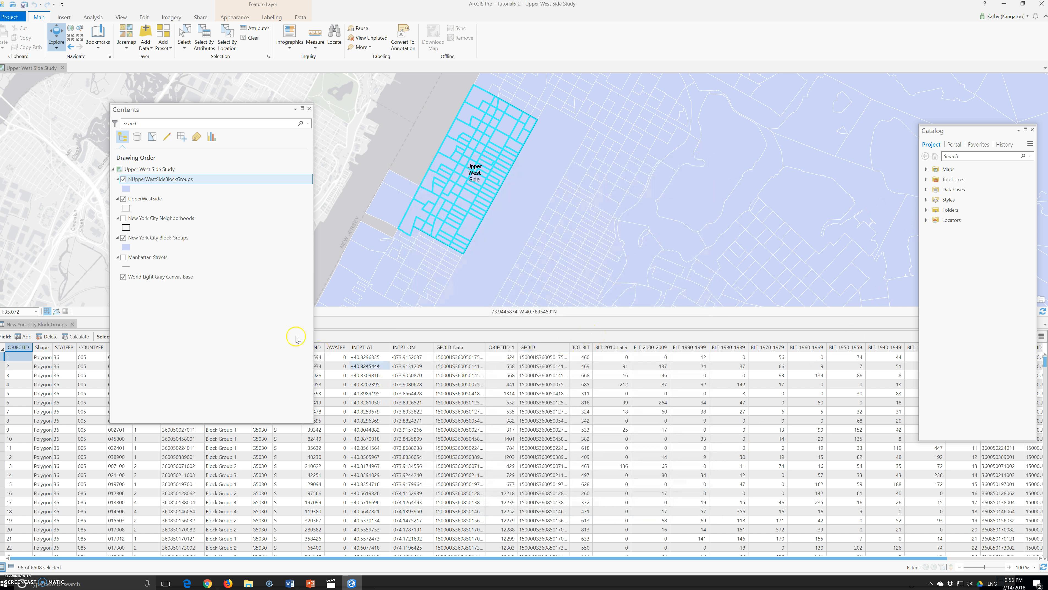
{"action": "left_click", "coordinate": [123, 258]}
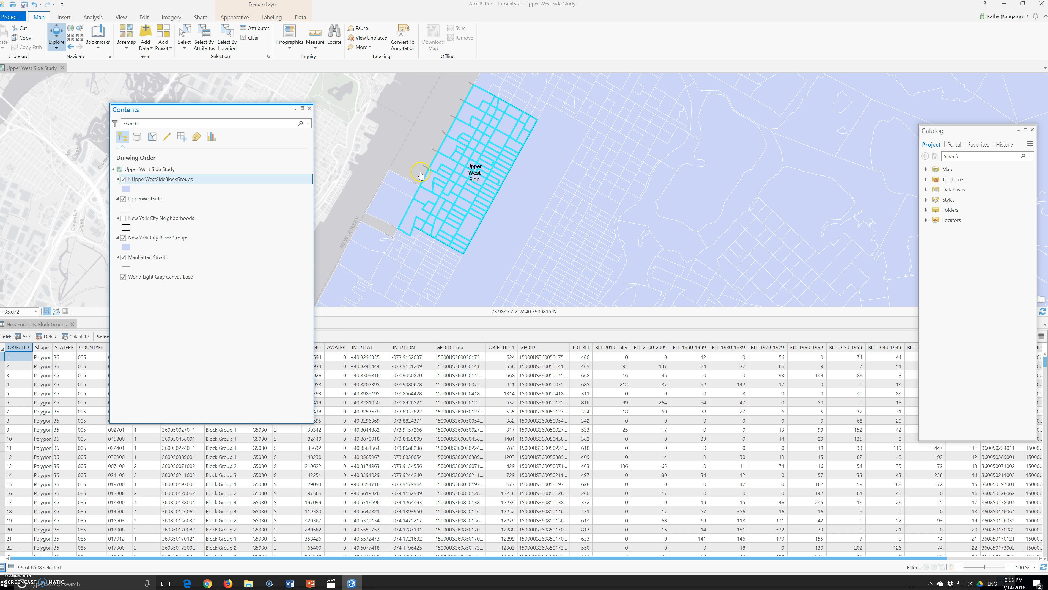
{"action": "left_click", "coordinate": [250, 38]}
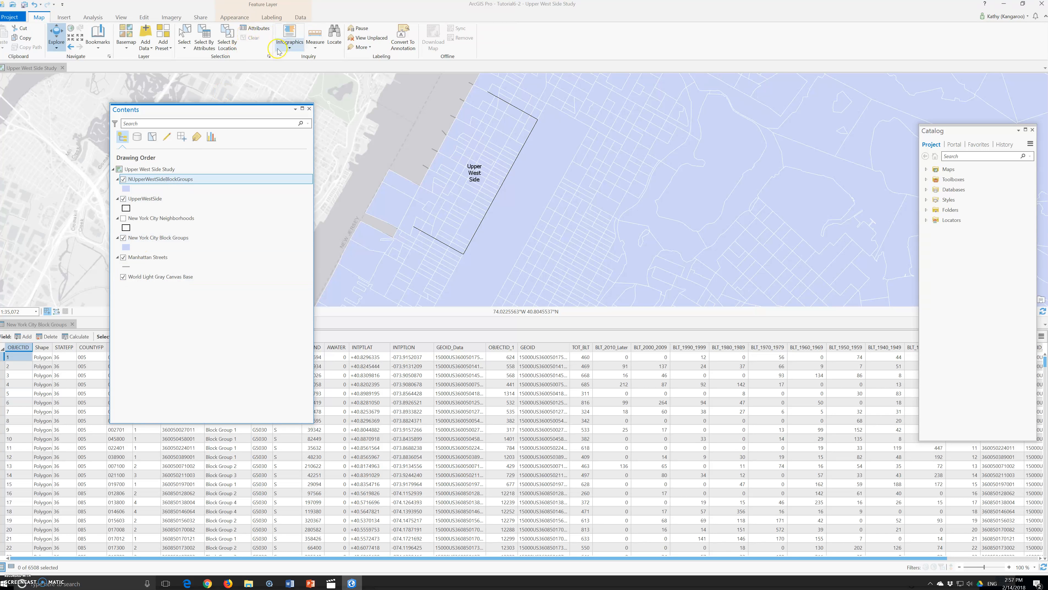
Start Select Layer By Location with Manhattan Streets as the input layer and list the available selecting features.
{"action": "left_click", "coordinate": [230, 40]}
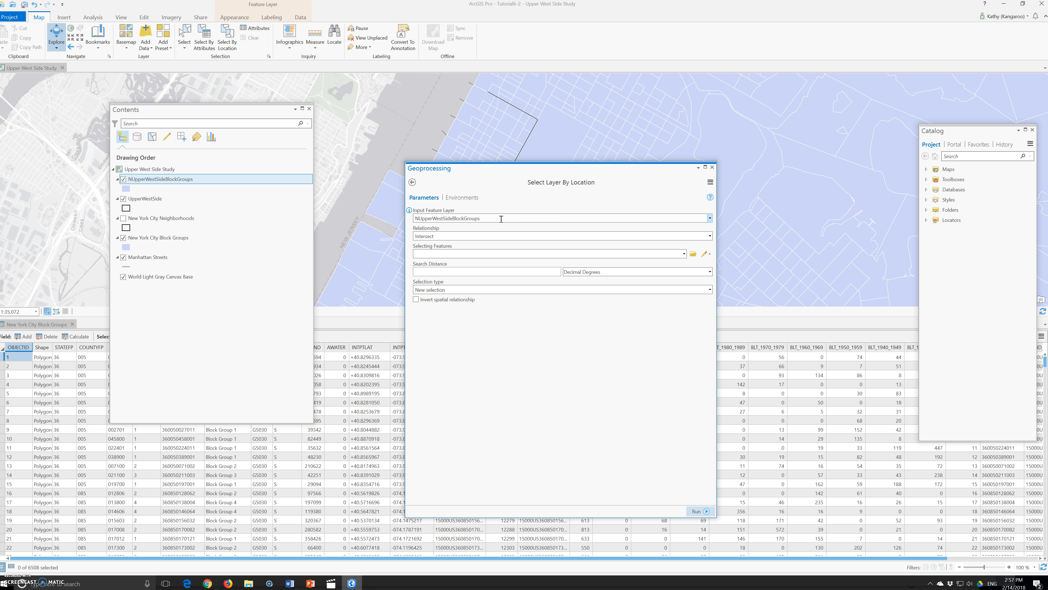
{"action": "left_click", "coordinate": [710, 219]}
{"action": "left_click", "coordinate": [446, 267]}
{"action": "left_click", "coordinate": [684, 254]}
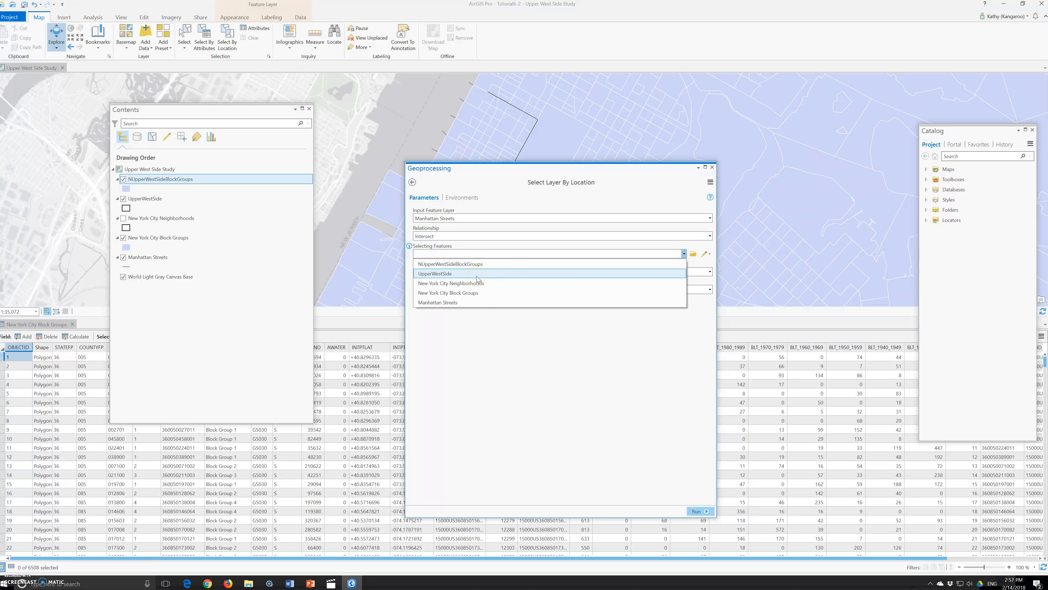